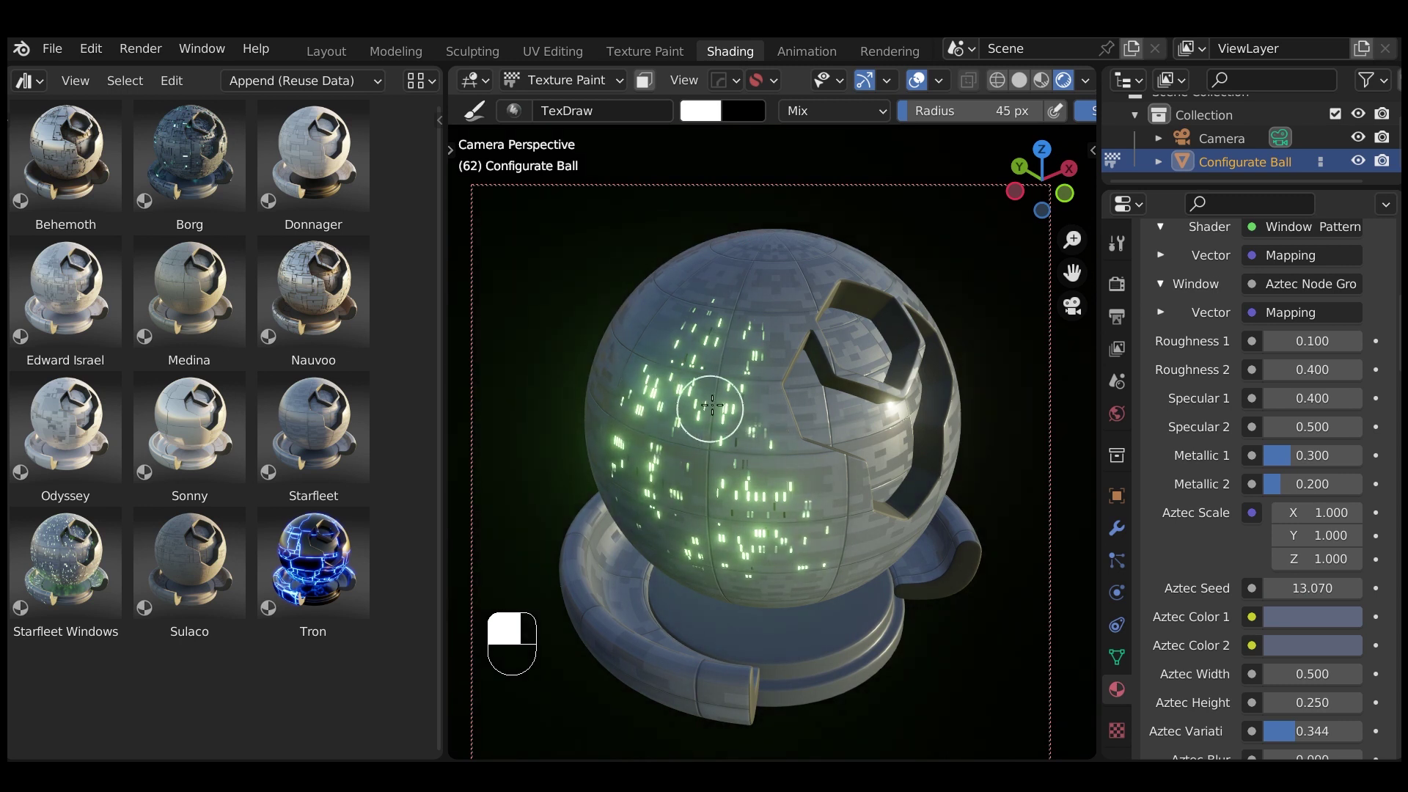
# Adjust the Aztec Seed and Roughness 1 of the Configurate Ball's hull material and inspect its surface from other angles.
pyautogui.moveTo(755, 503)
pyautogui.mouseDown(button='middle')
pyautogui.moveTo(691, 482)
pyautogui.moveTo(675, 446)
pyautogui.mouseUp(button='middle')
pyautogui.moveTo(1312, 587)
pyautogui.keyDown('shift'); pyautogui.mouseDown()
pyautogui.moveTo(1353, 587)
pyautogui.moveTo(1318, 587)
pyautogui.mouseUp(); pyautogui.keyUp('shift')
pyautogui.moveTo(1313, 340)
pyautogui.keyDown('shift'); pyautogui.mouseDown()
pyautogui.moveTo(1329, 340)
pyautogui.moveTo(1314, 342)
pyautogui.moveTo(1332, 375)
pyautogui.mouseUp(); pyautogui.keyUp('shift')
pyautogui.moveTo(902, 418); pyautogui.dragTo(792, 415, button='middle')
pyautogui.moveTo(793, 414)
pyautogui.mouseDown()
pyautogui.moveTo(810, 322)
pyautogui.moveTo(704, 411)
pyautogui.moveTo(693, 308)
pyautogui.moveTo(855, 431)
pyautogui.mouseUp()
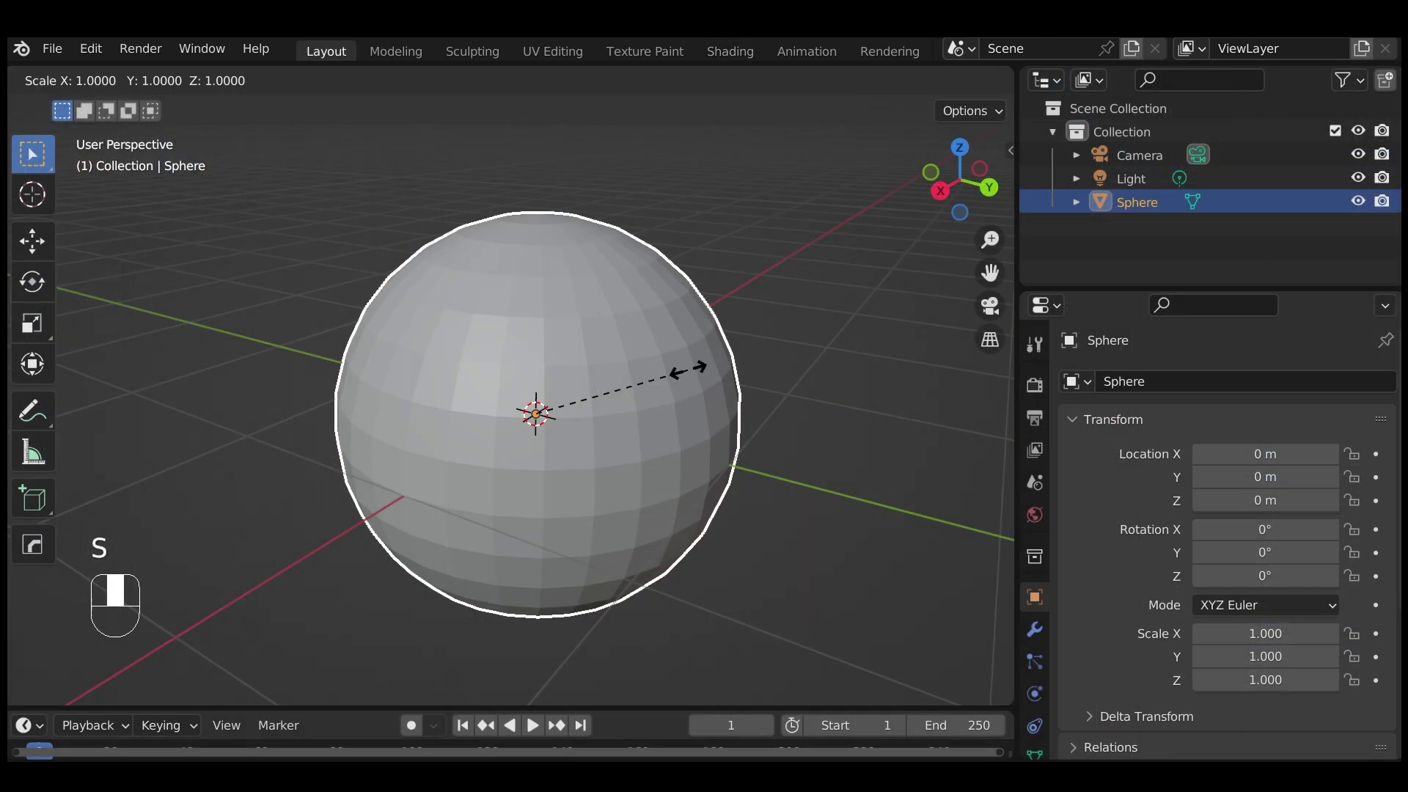
# Scale the sphere to 0.15 along Z and 1.3 along X to form a flat elliptical saucer.
pyautogui.middleClick(693, 369)
pyautogui.write('.15')
pyautogui.press('Return')
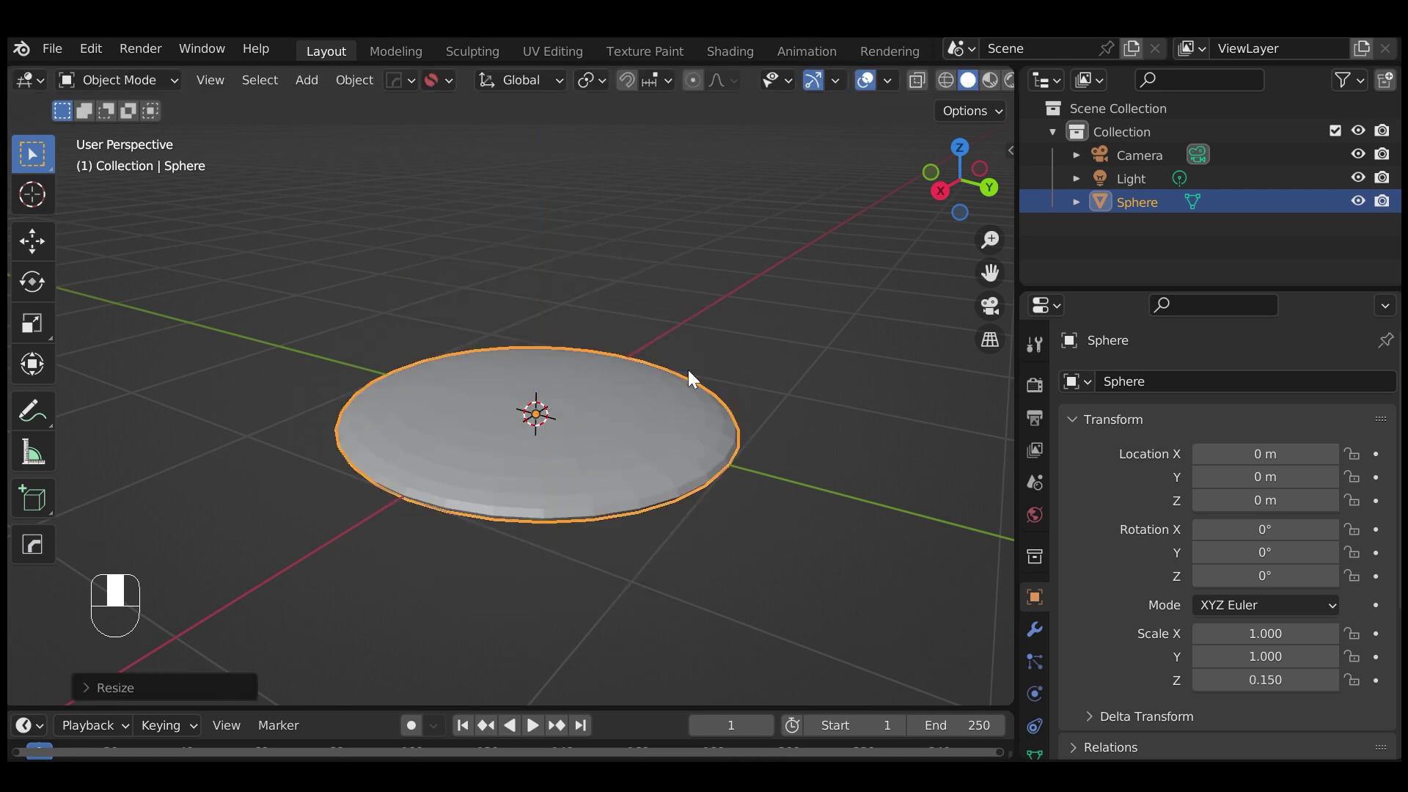
pyautogui.write('sx1.3')
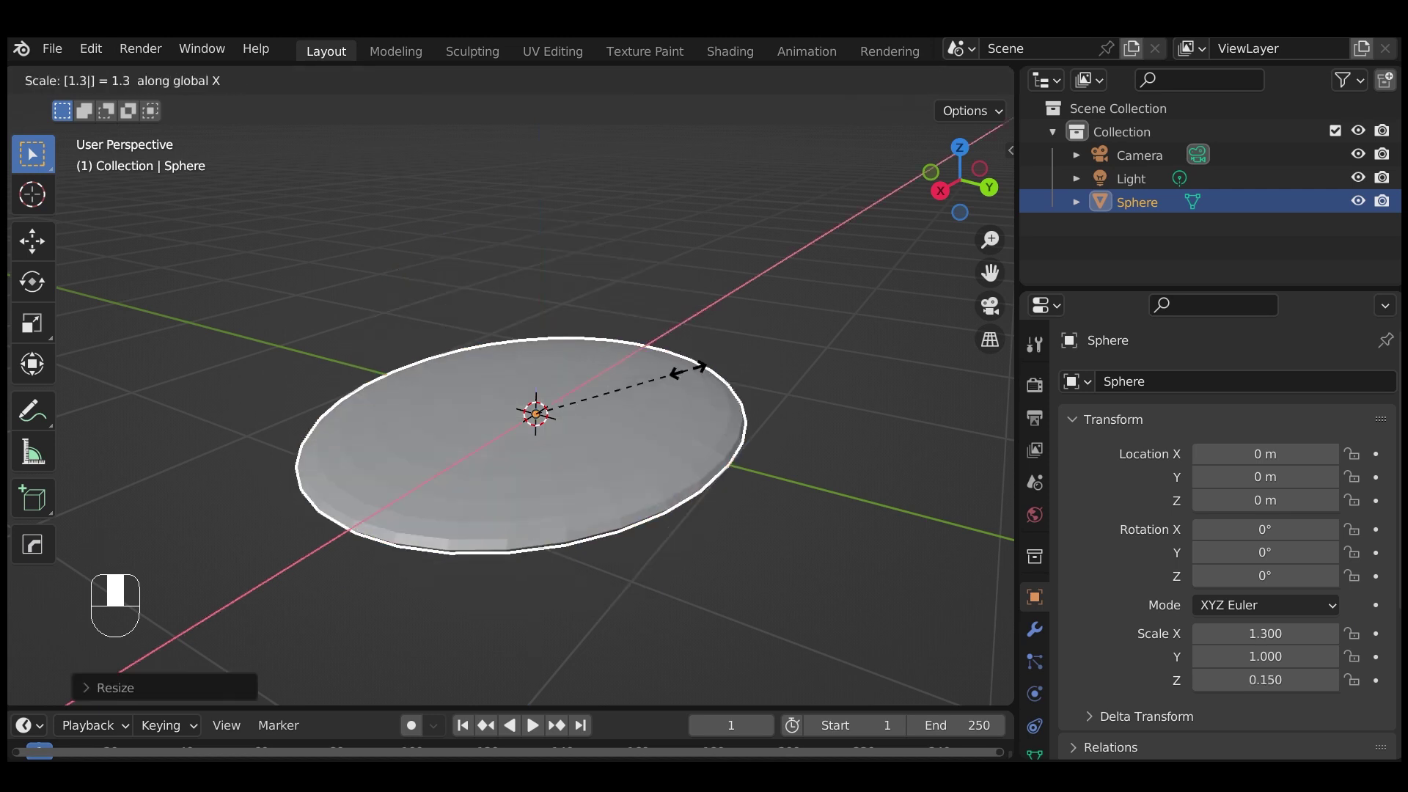
pyautogui.press('Return')
# Delete the selected central cap and rim faces of the flattened sphere in Edit Mode and return to Object Mode.
pyautogui.moveTo(392, 484); pyautogui.dragTo(605, 508, button='middle')
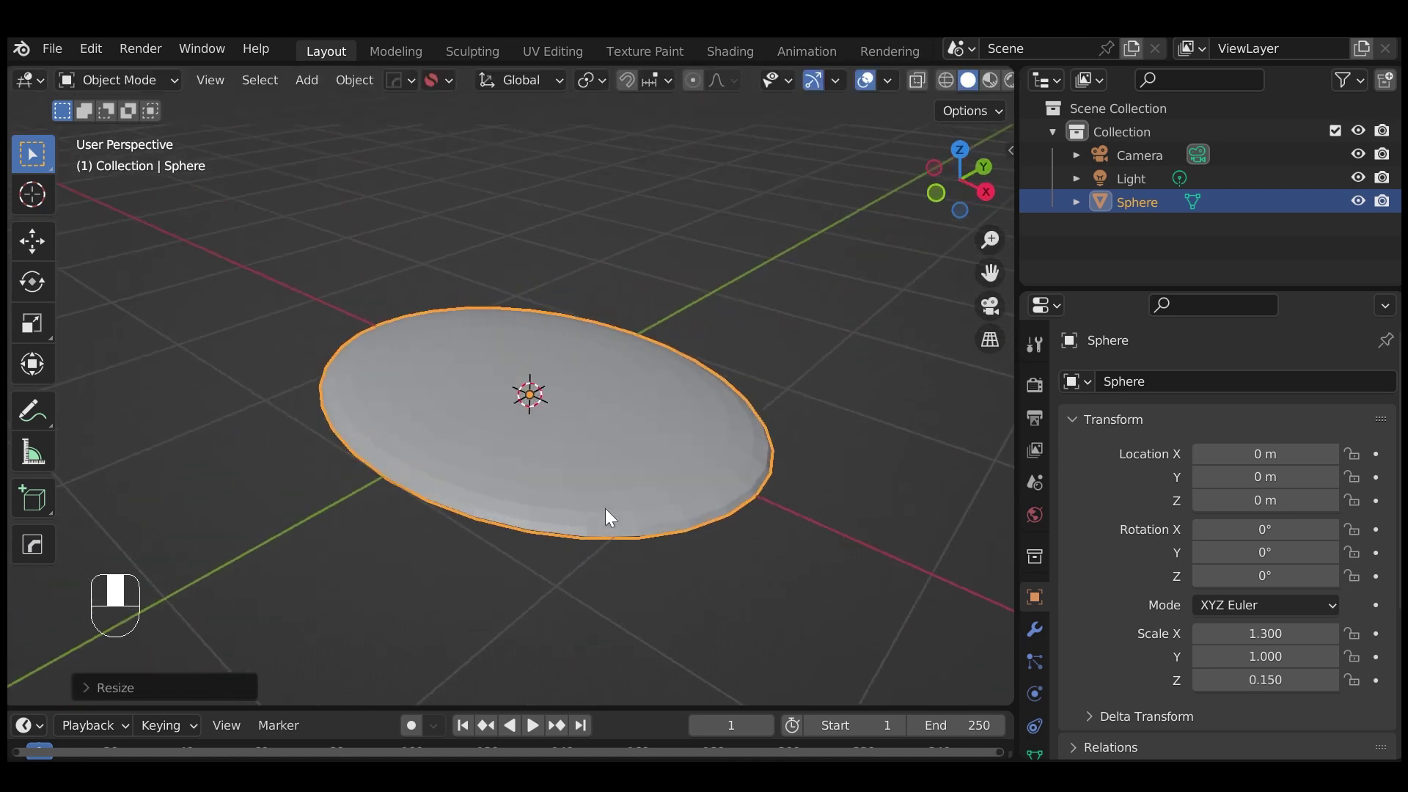
pyautogui.press('Tab')
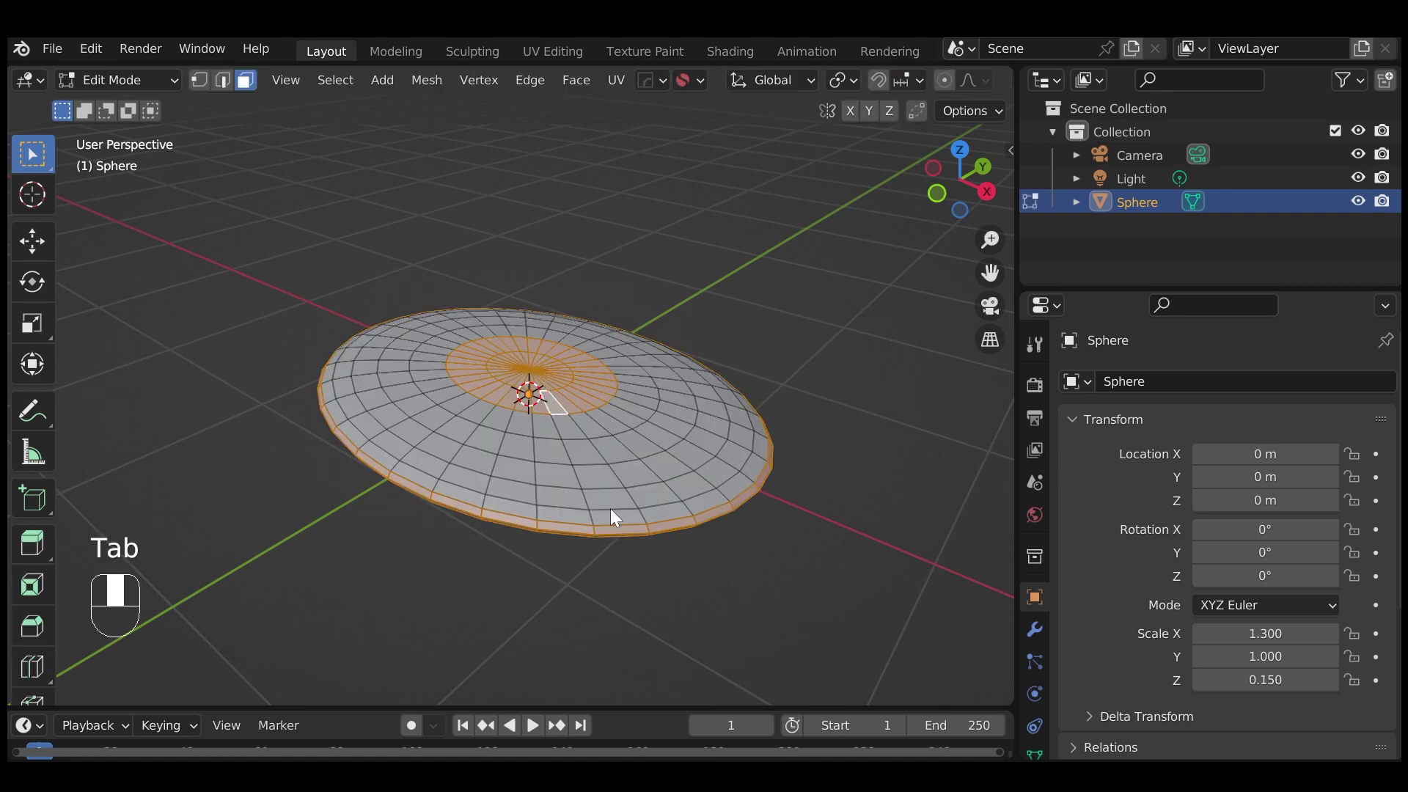
pyautogui.press('x')
pyautogui.click(606, 509)
pyautogui.press('Tab')
# Add a Subdivision Surface modifier with viewport level 2 to the saucer and shade it smooth.
pyautogui.click(1141, 381)
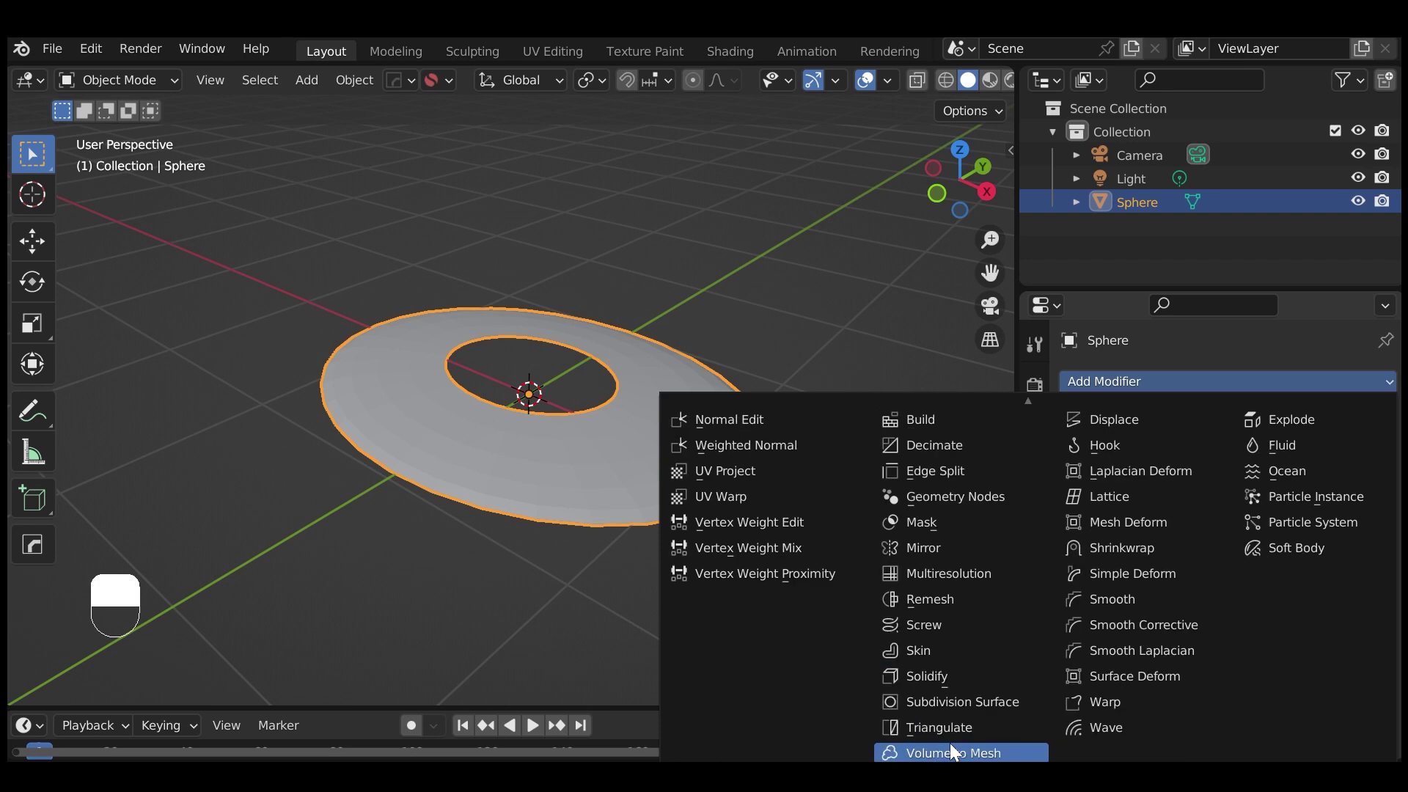
pyautogui.click(952, 702)
pyautogui.click(1353, 485)
pyautogui.rightClick(393, 339)
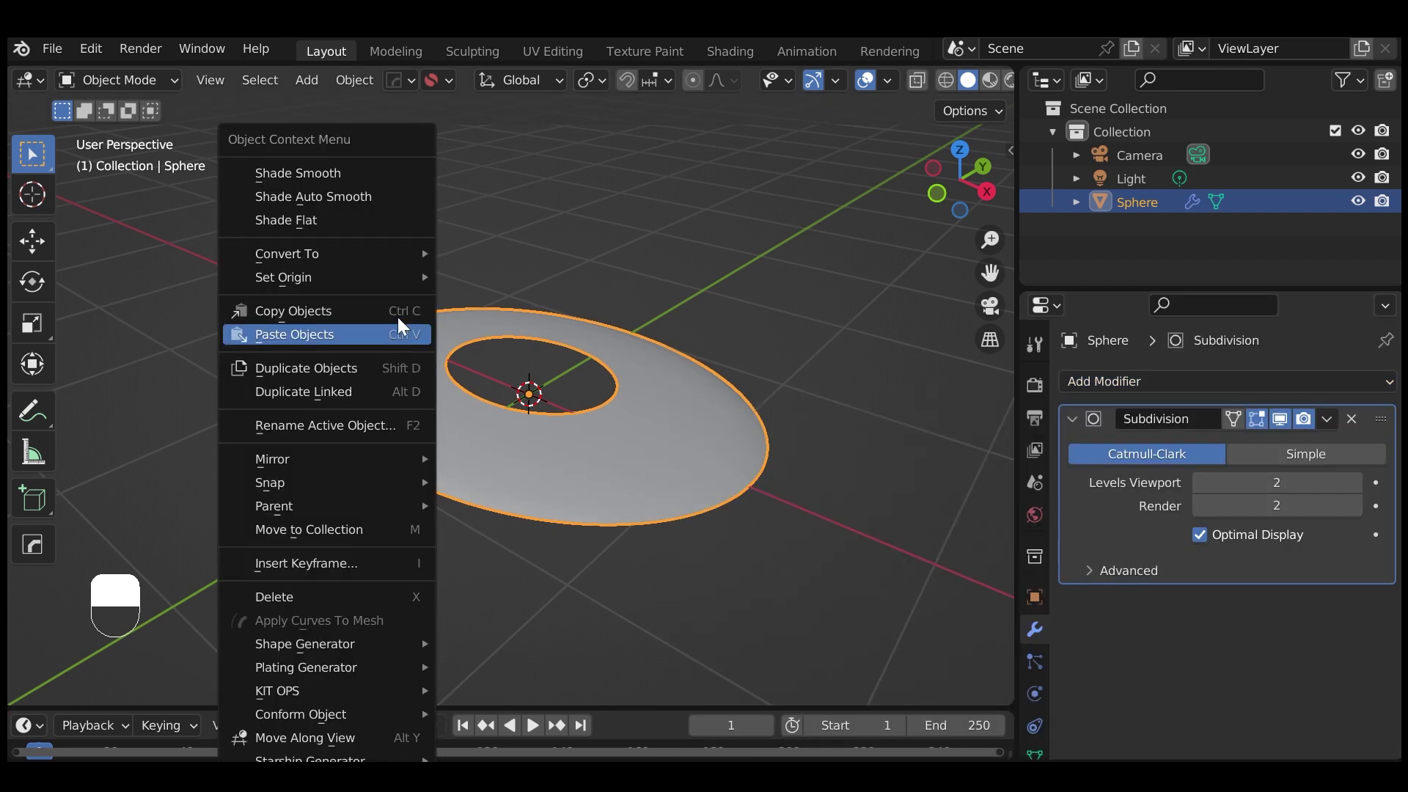
pyautogui.click(389, 177)
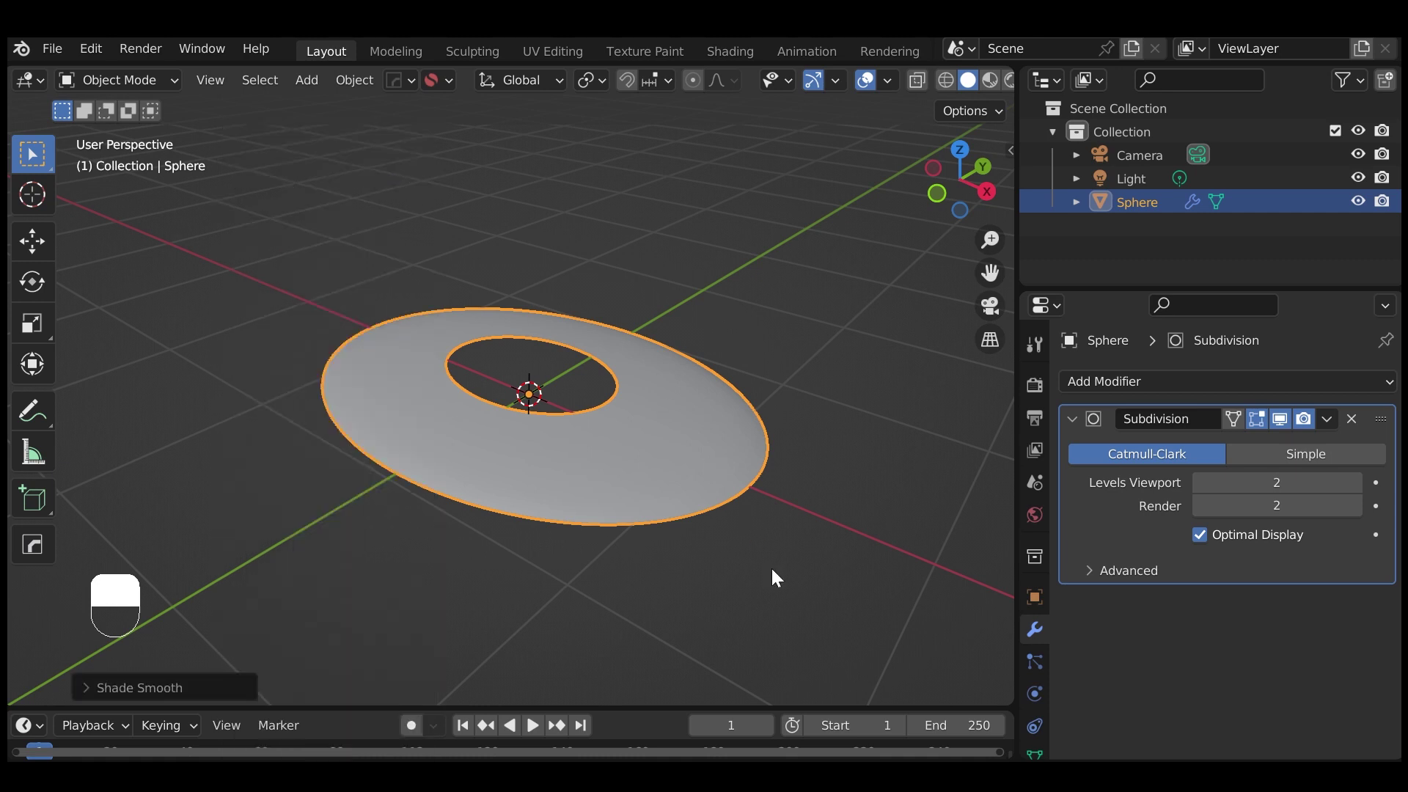
# Switch to the UV Editing workspace and select all saucer faces to inspect their UV layout.
pyautogui.click(547, 49)
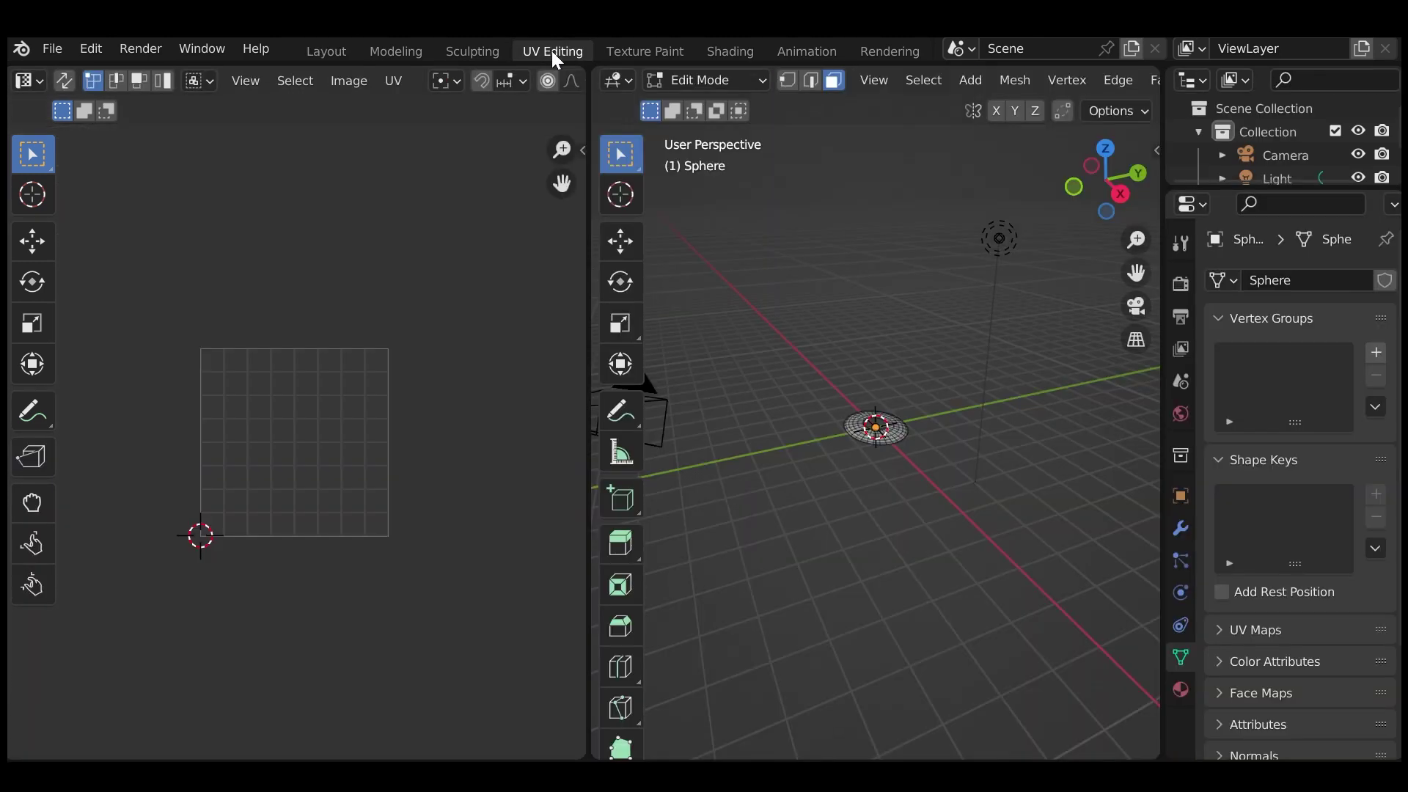
pyautogui.scroll(6, 906, 500)
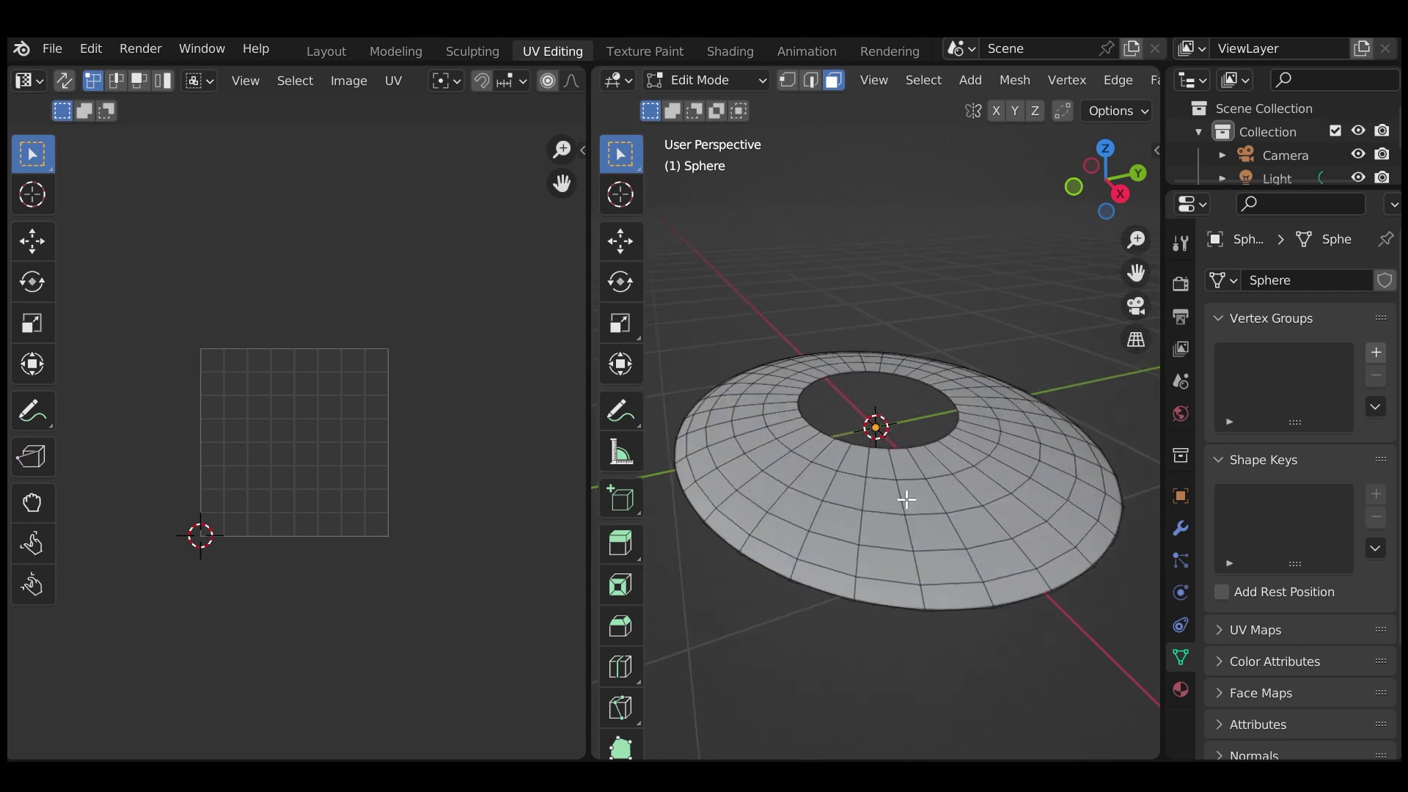
pyautogui.press('a')
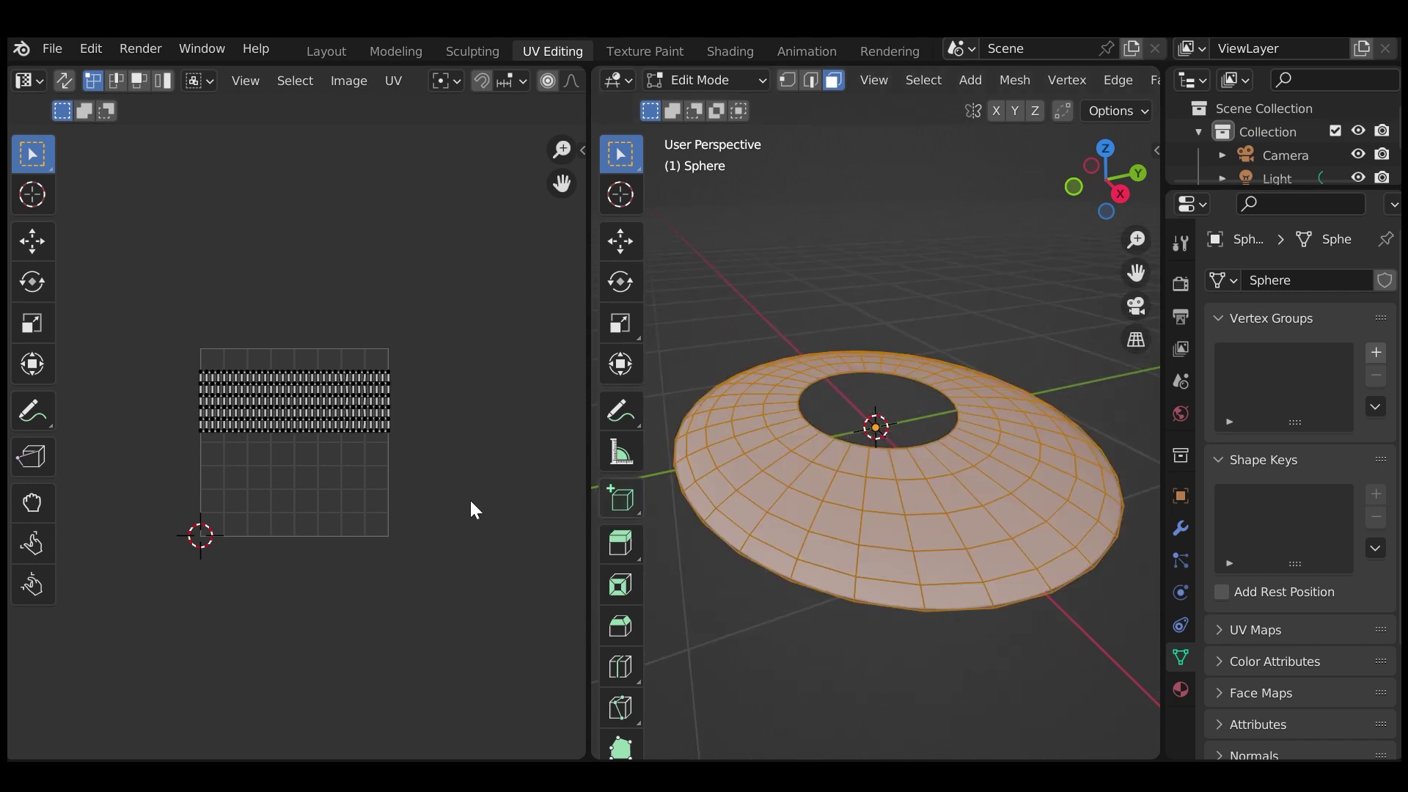
pyautogui.scroll(4, 305, 483)
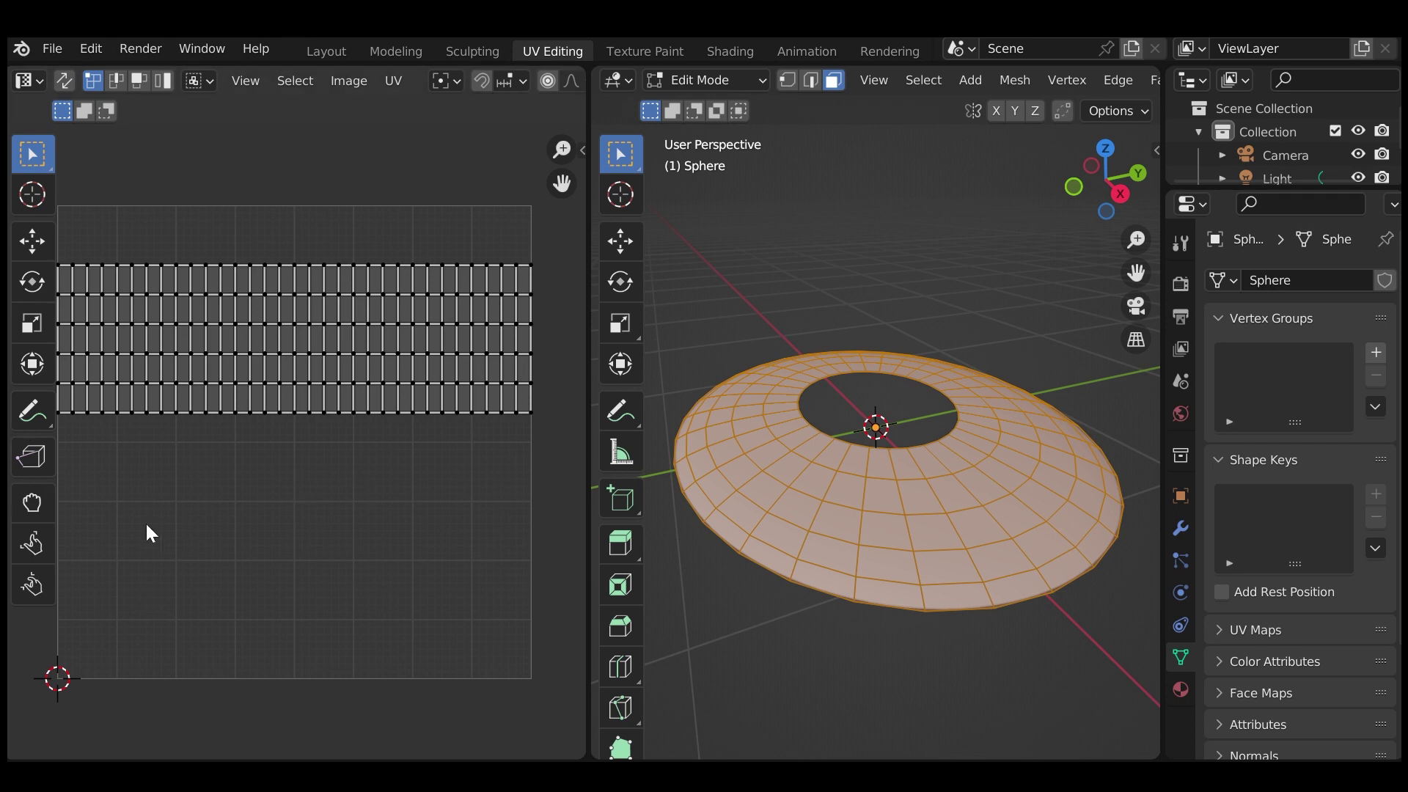
# Switch to the Shading workspace and load the hull_materials asset library.
pyautogui.click(708, 47)
pyautogui.click(28, 78)
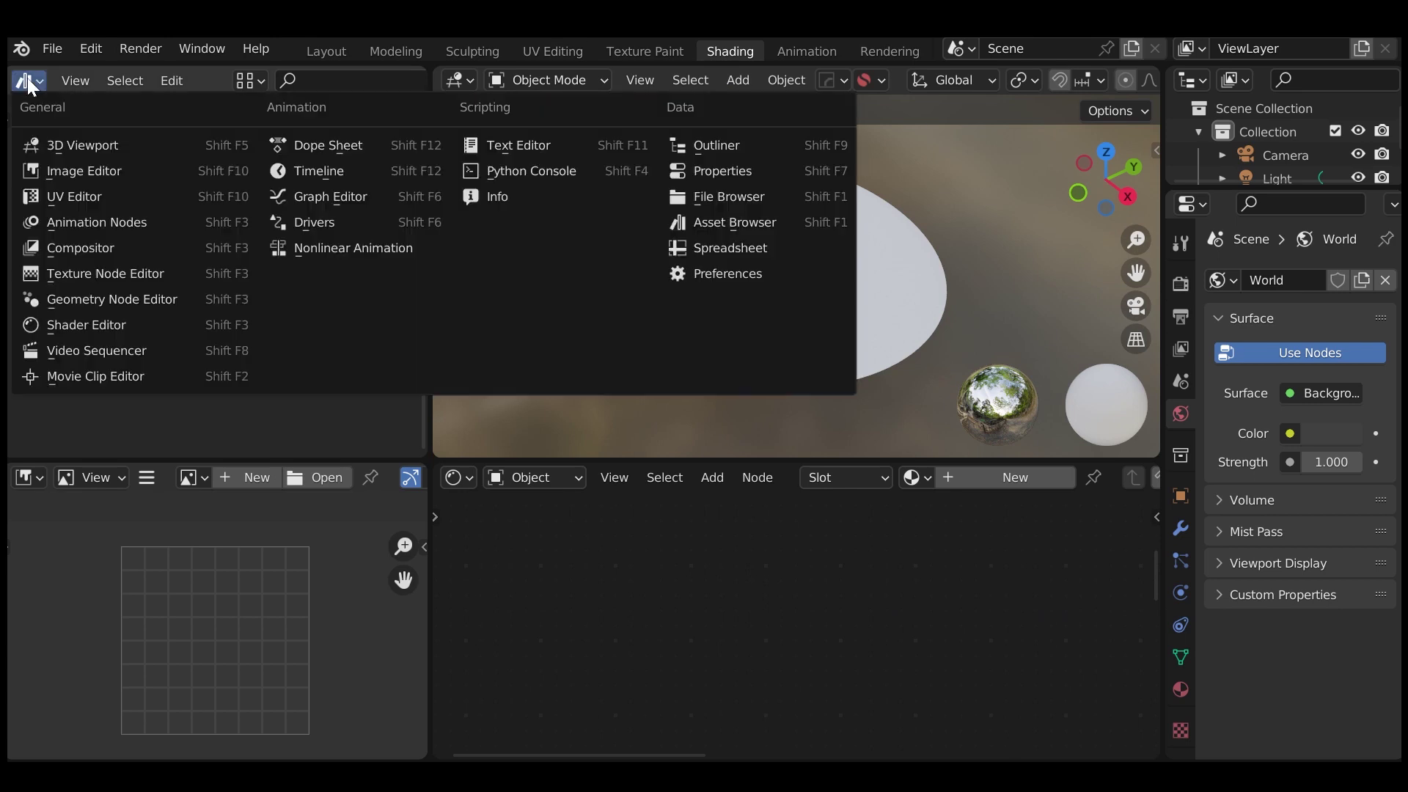
pyautogui.press('Escape')
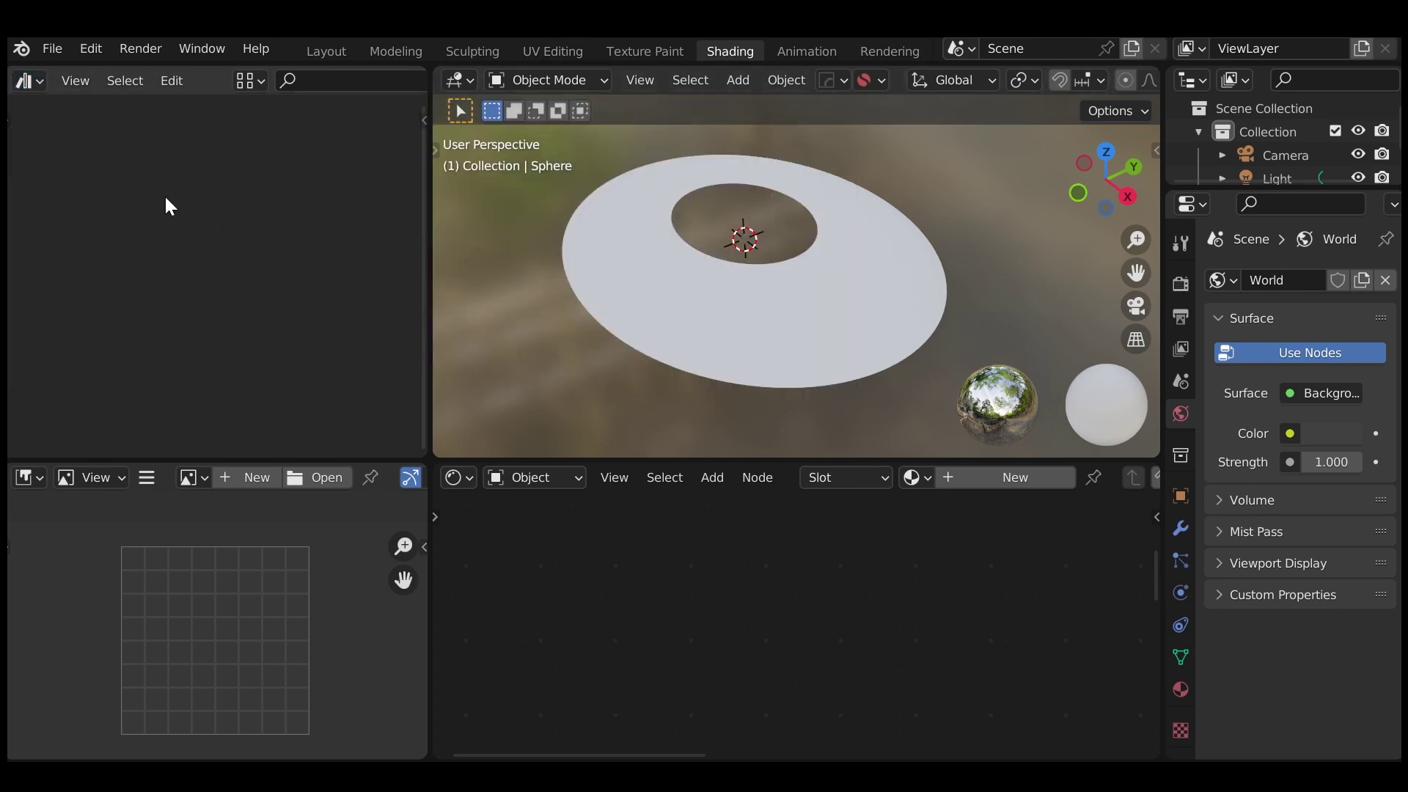
pyautogui.click(78, 116)
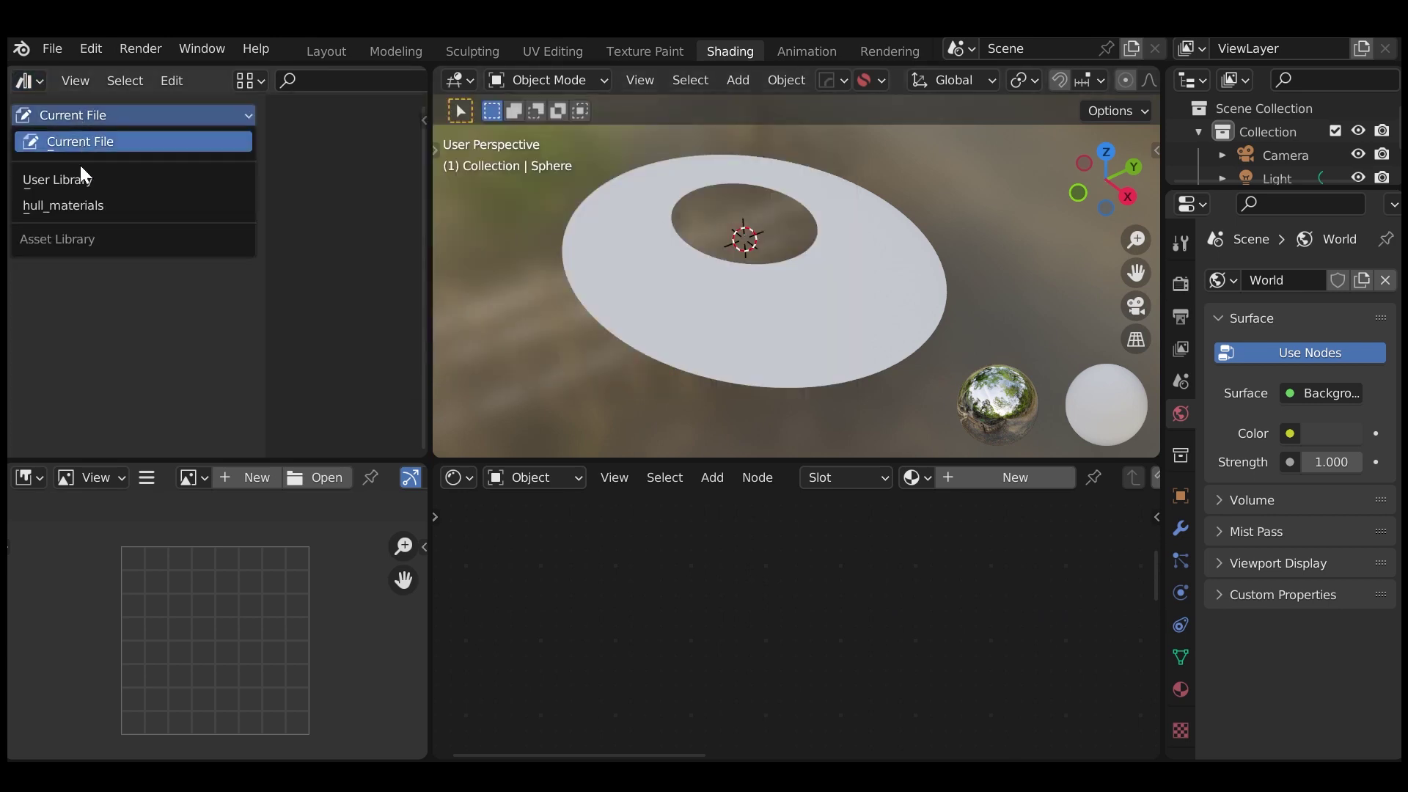
pyautogui.click(79, 212)
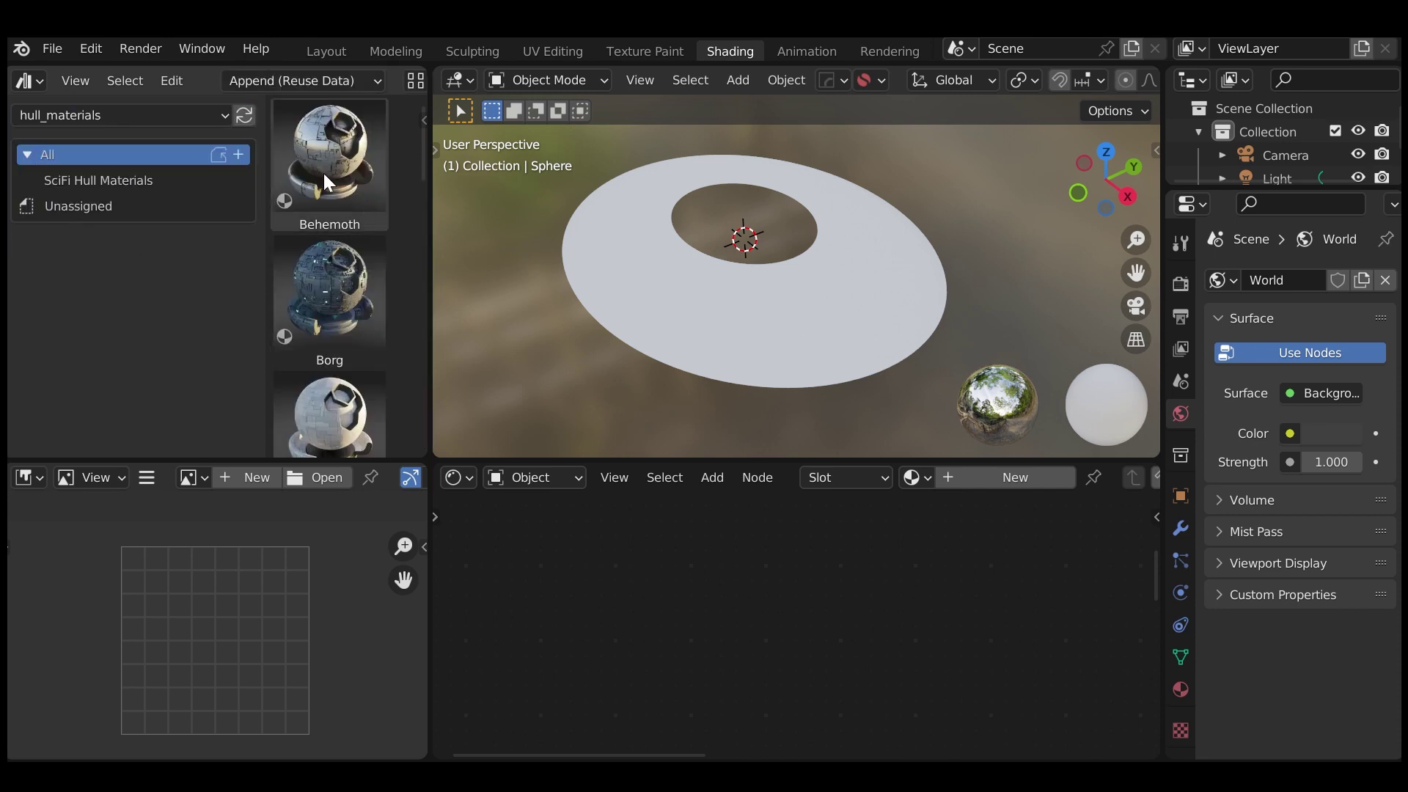
# Apply the Starfleet Windows material to the saucer and expand the 3D viewport over the asset browser.
pyautogui.press('t')
pyautogui.scroll(-4, 398, 197)
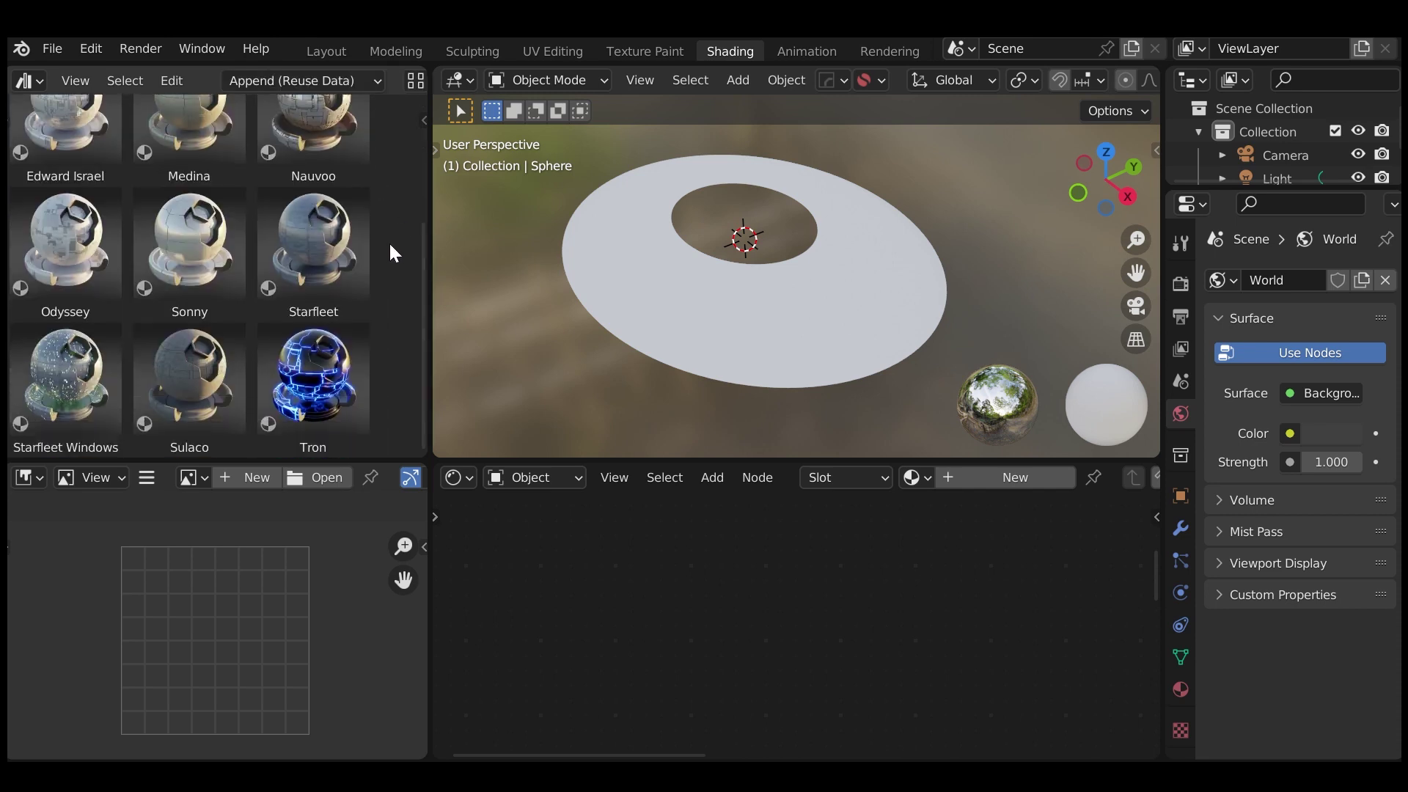
pyautogui.moveTo(70, 382); pyautogui.dragTo(712, 314)
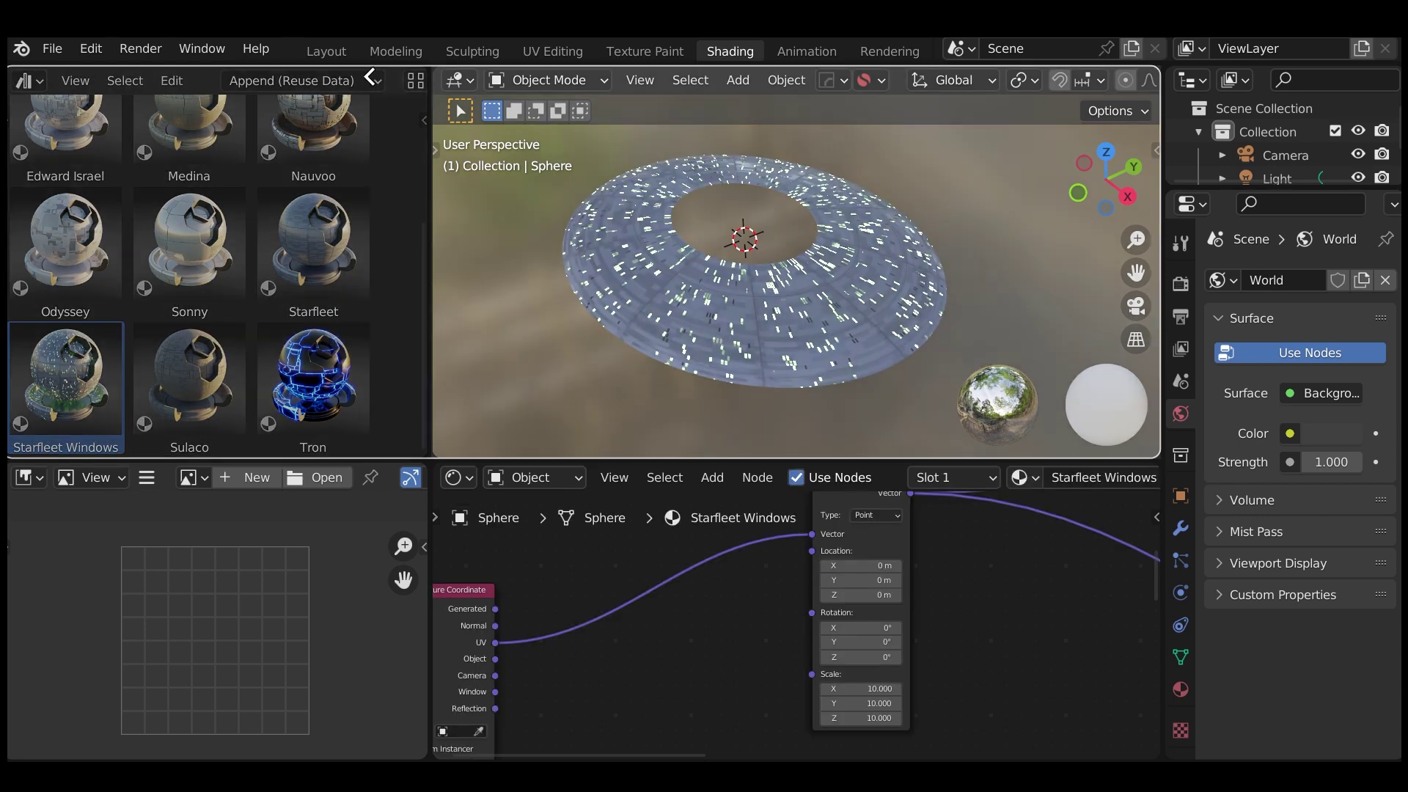
pyautogui.moveTo(388, 76); pyautogui.dragTo(352, 85)
pyautogui.moveTo(806, 295); pyautogui.dragTo(623, 333, button='middle')
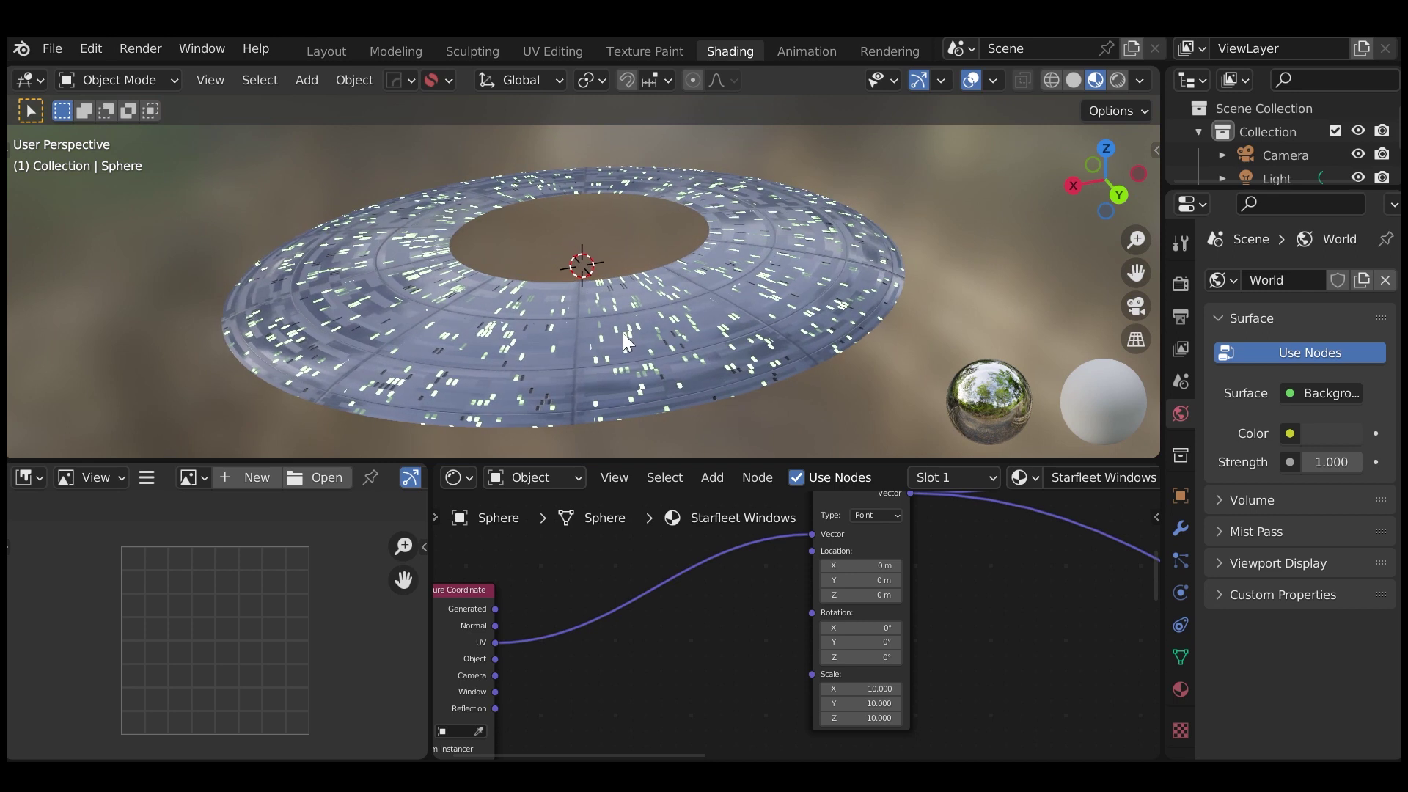
# Set the By Value node that controls the windows to 0 in the Starfleet Windows material.
pyautogui.moveTo(1053, 645); pyautogui.dragTo(613, 754, button='middle')
pyautogui.moveTo(675, 565); pyautogui.dragTo(715, 704, button='middle')
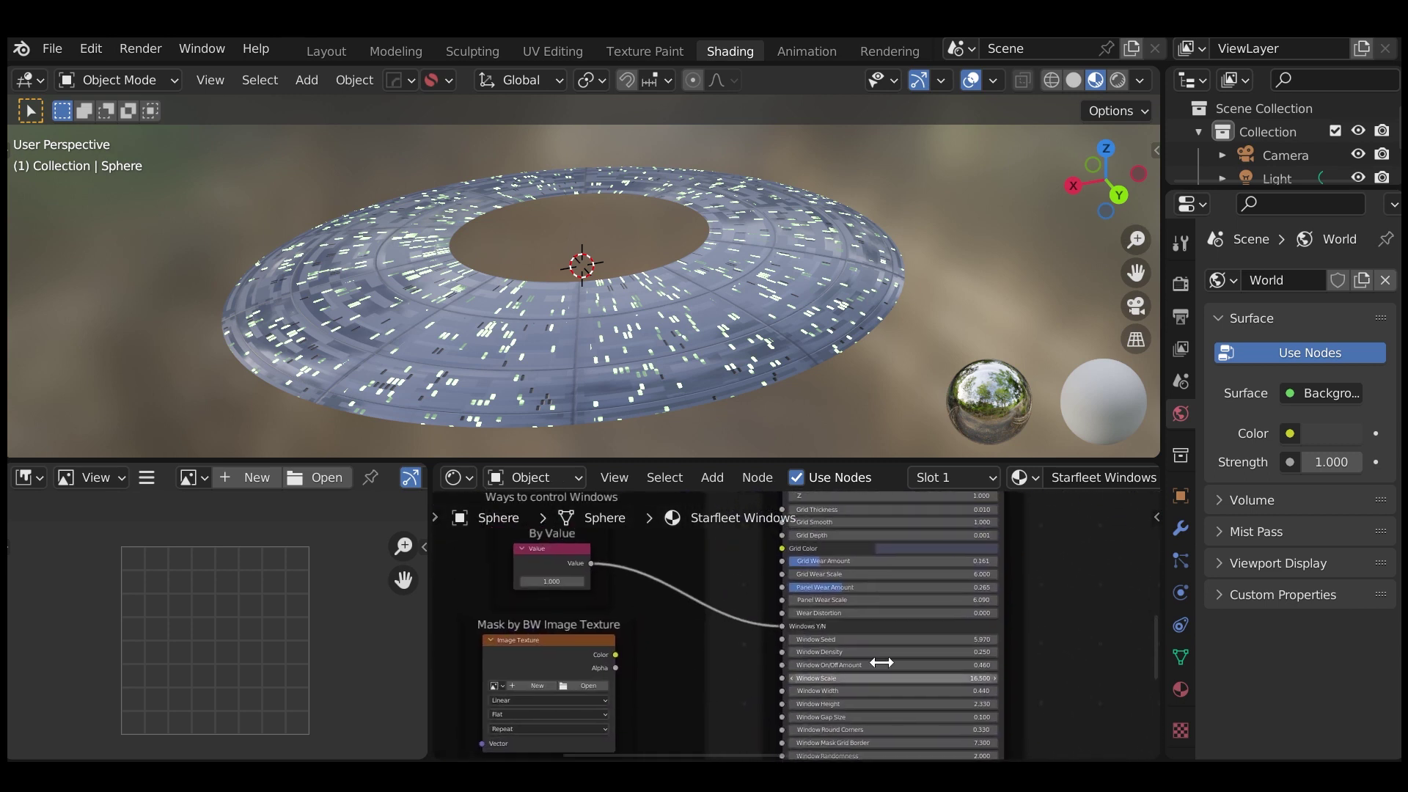
pyautogui.click(529, 582)
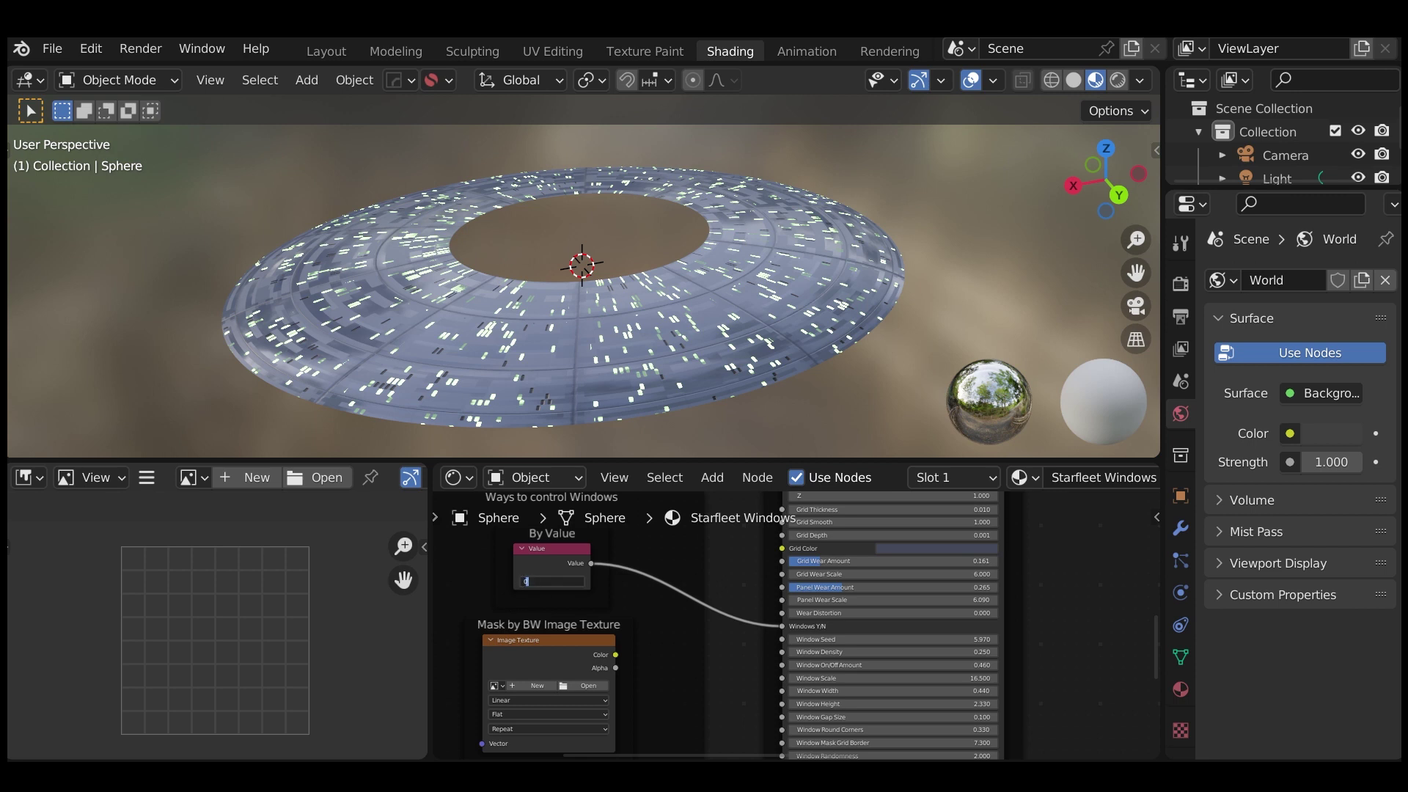
pyautogui.write('0')
pyautogui.press('Return')
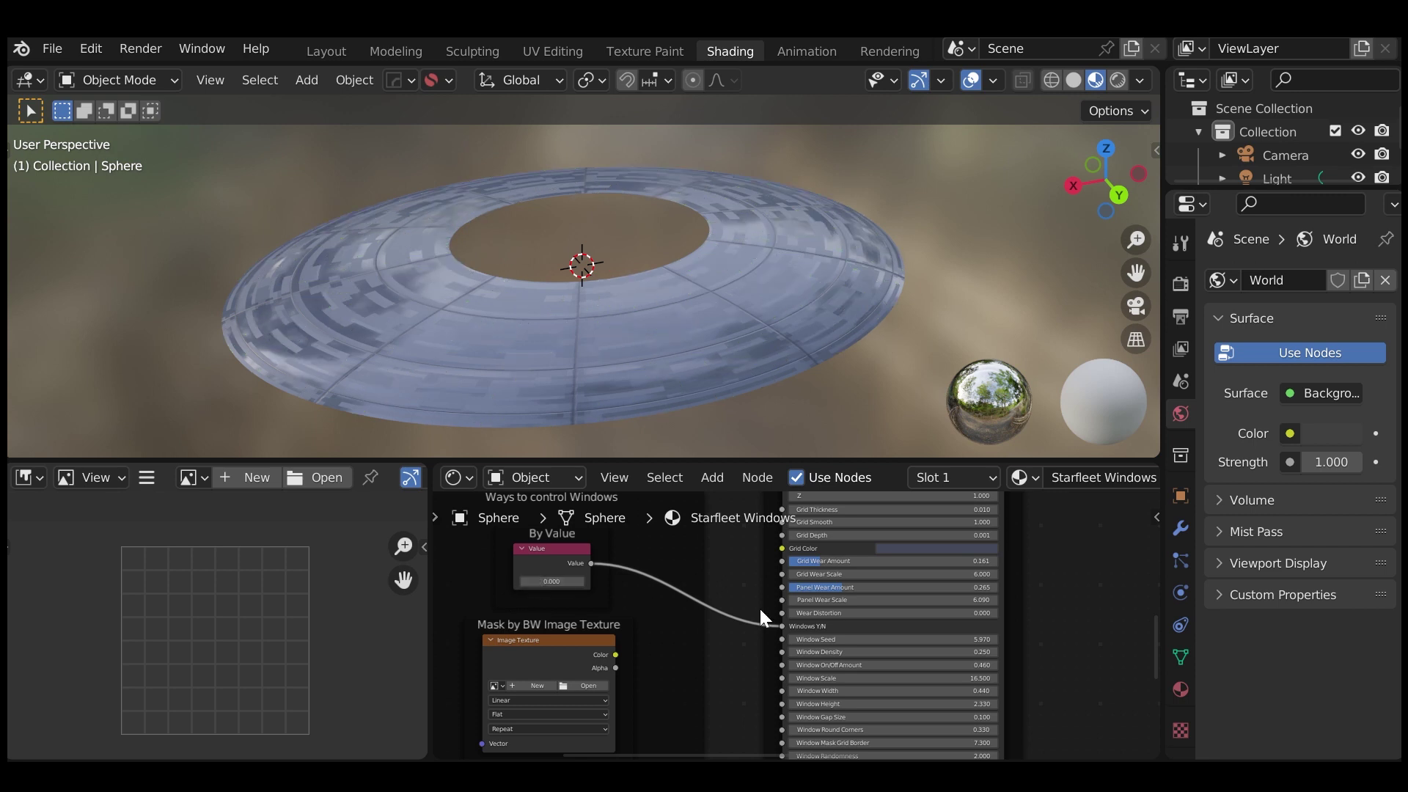
# Try red for Aztec Color 1 and green for Aztec Color 2 on the hull, and undo both changes.
pyautogui.moveTo(1100, 527); pyautogui.dragTo(1065, 710, button='middle')
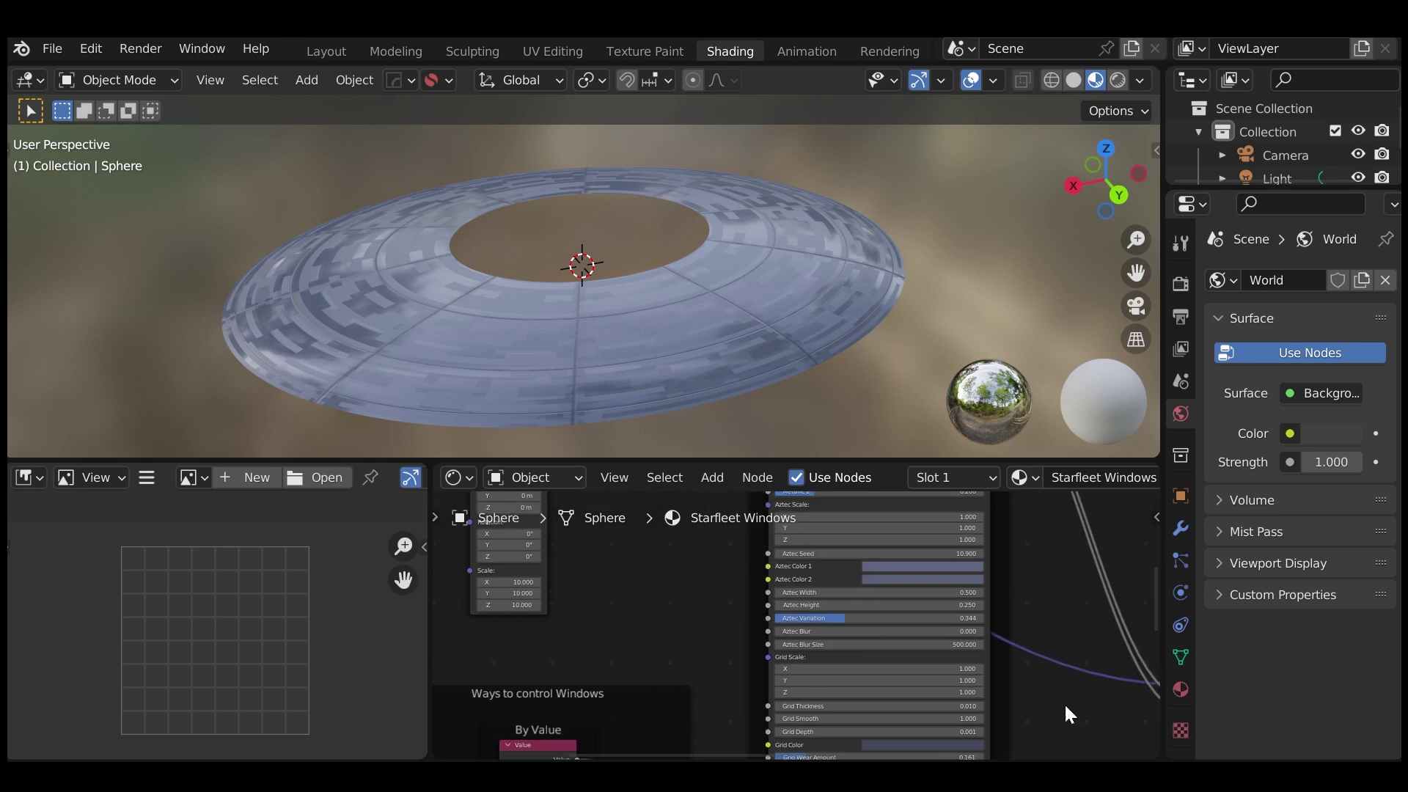
pyautogui.click(957, 567)
pyautogui.moveTo(939, 476); pyautogui.dragTo(878, 421)
pyautogui.click(911, 579)
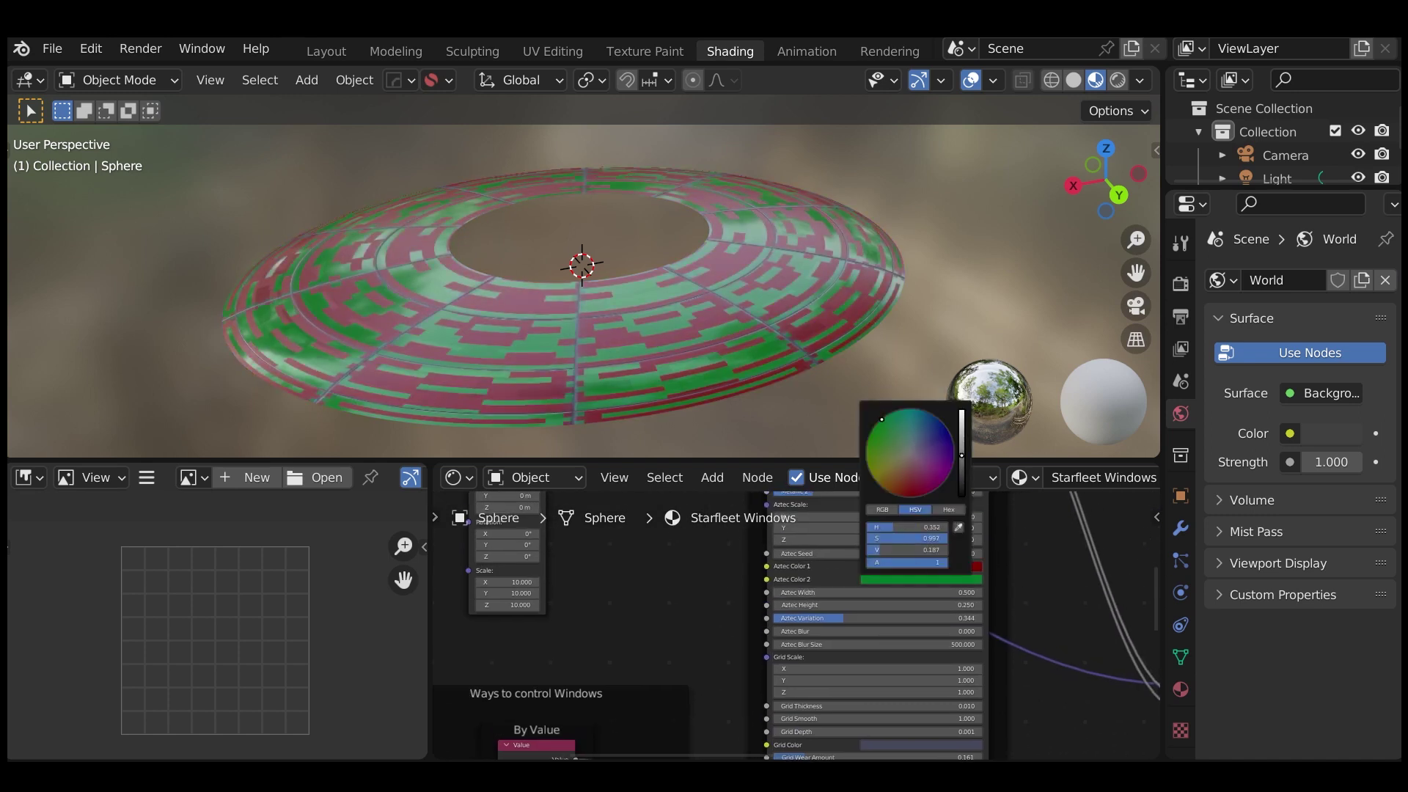
pyautogui.hotkey('ctrl', 'z')
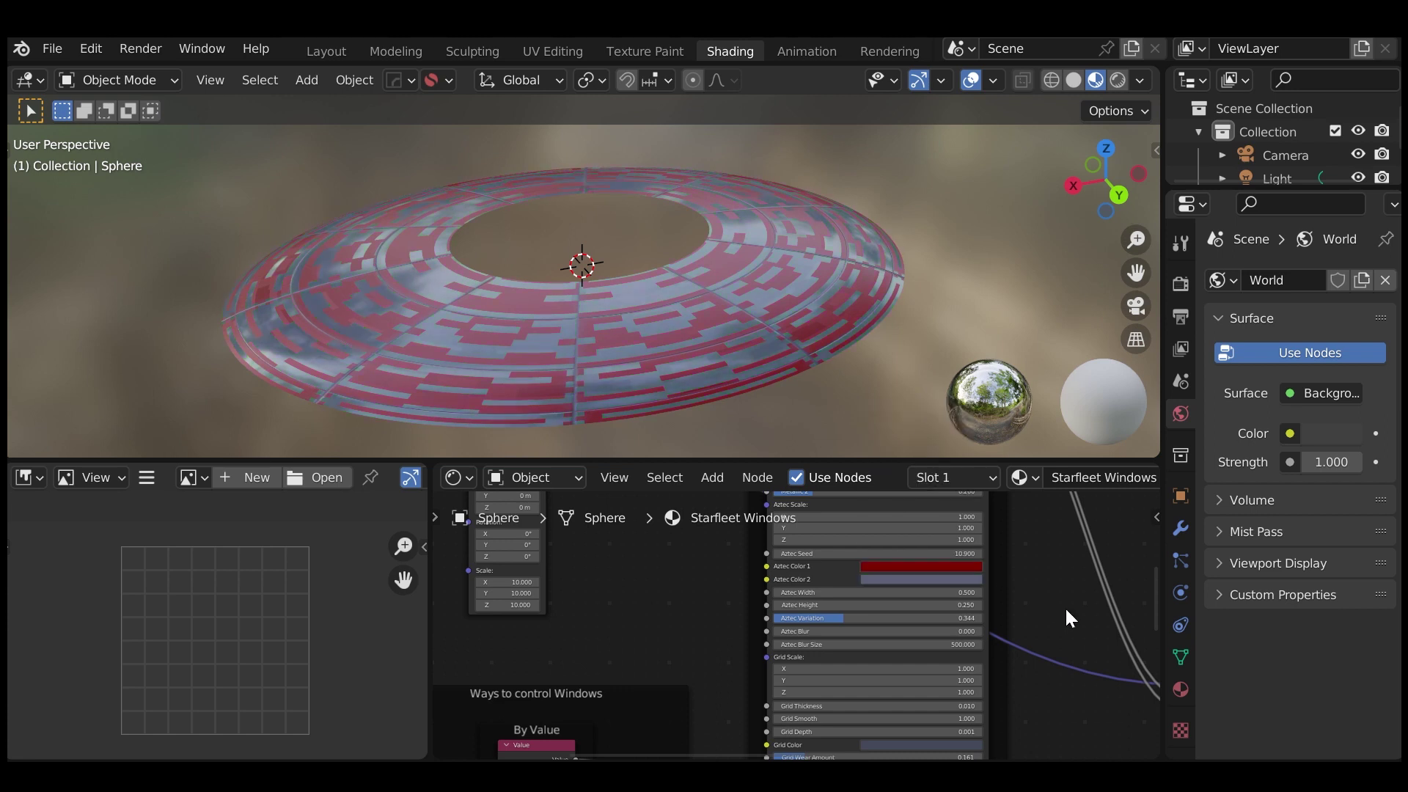
pyautogui.hotkey('ctrl', 'z')
# Set the Grid Thickness of the hull material's node group to 0.
pyautogui.click(810, 707)
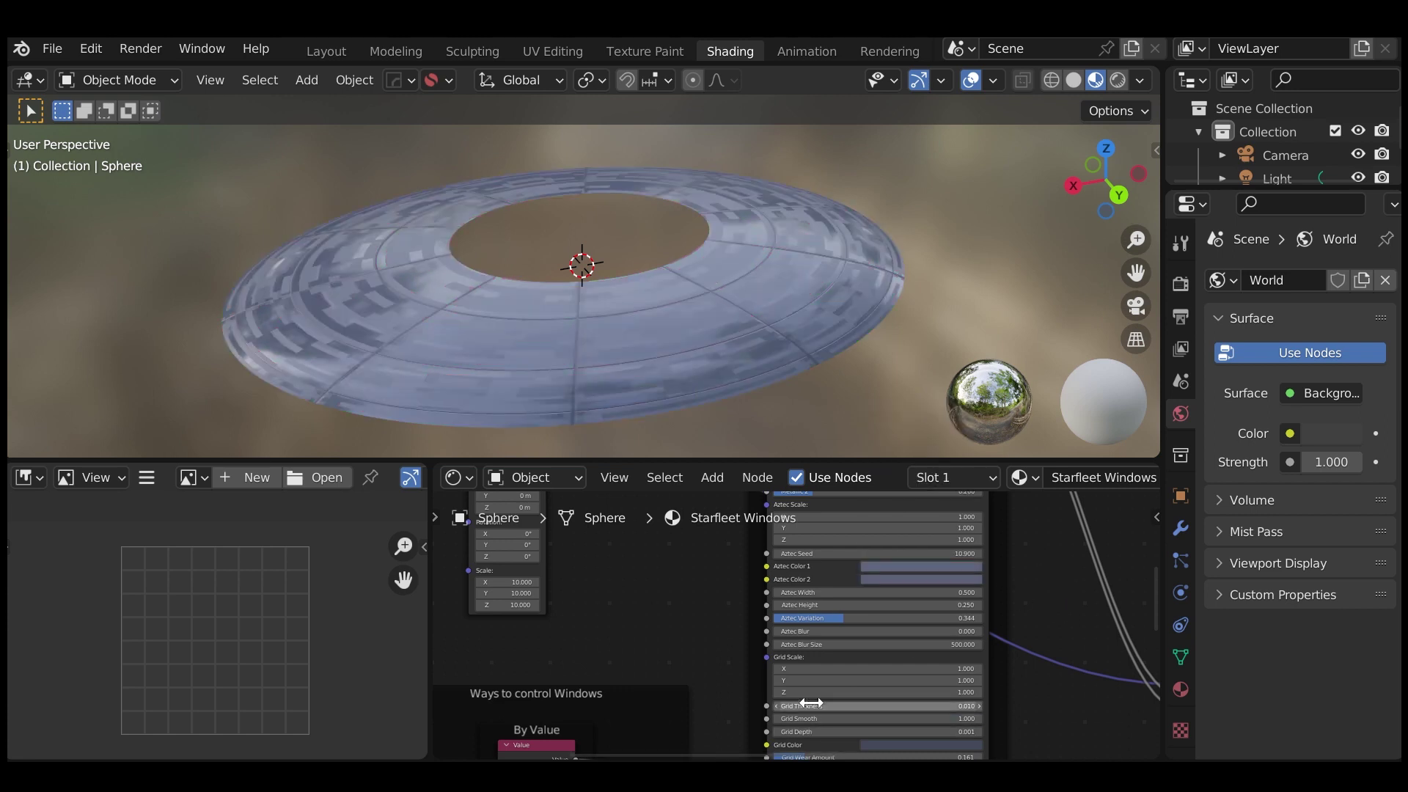
pyautogui.write('0')
pyautogui.press('Return')
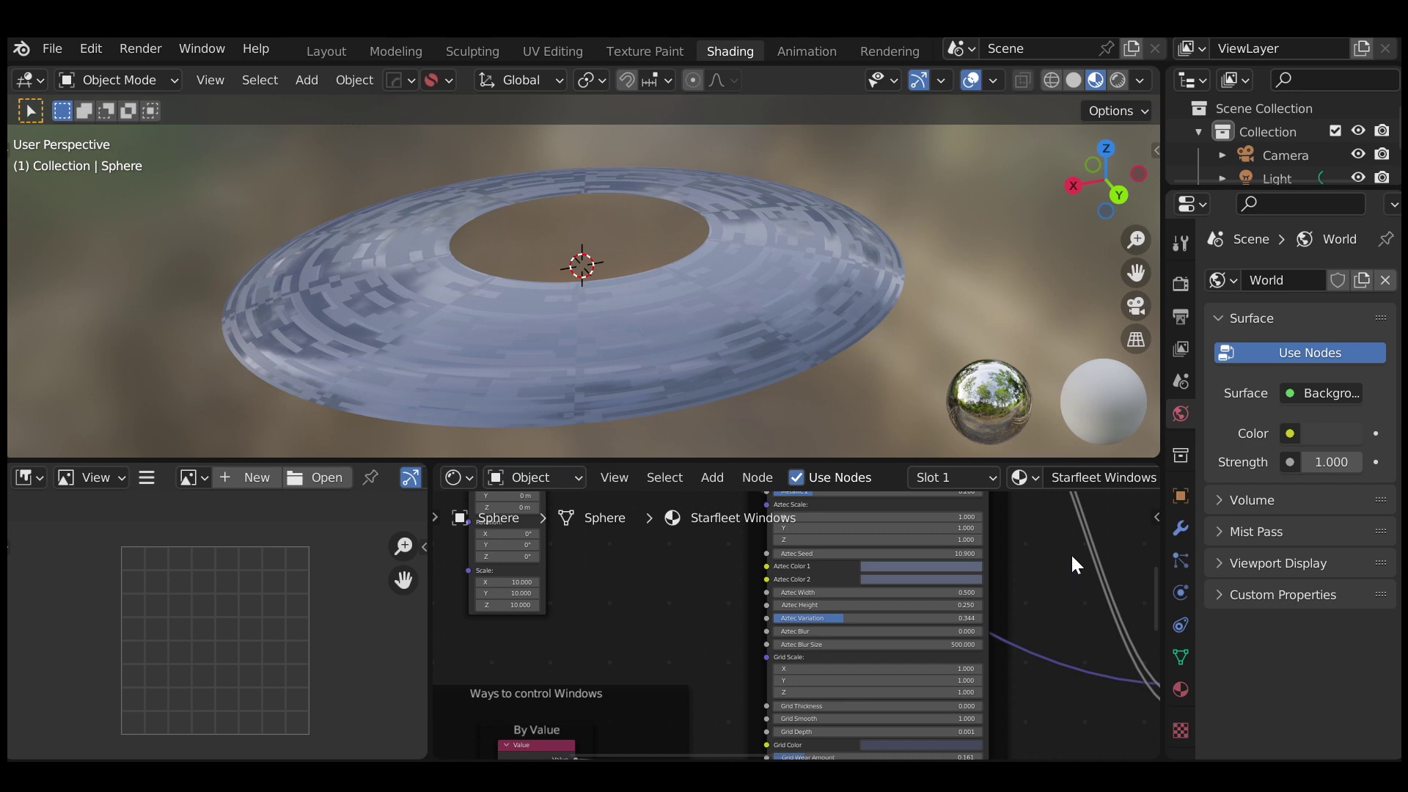
# Try different Roughness 1 and Roughness 2 values on the hull material, and undo the changes.
pyautogui.moveTo(1044, 561); pyautogui.dragTo(1031, 711, button='middle')
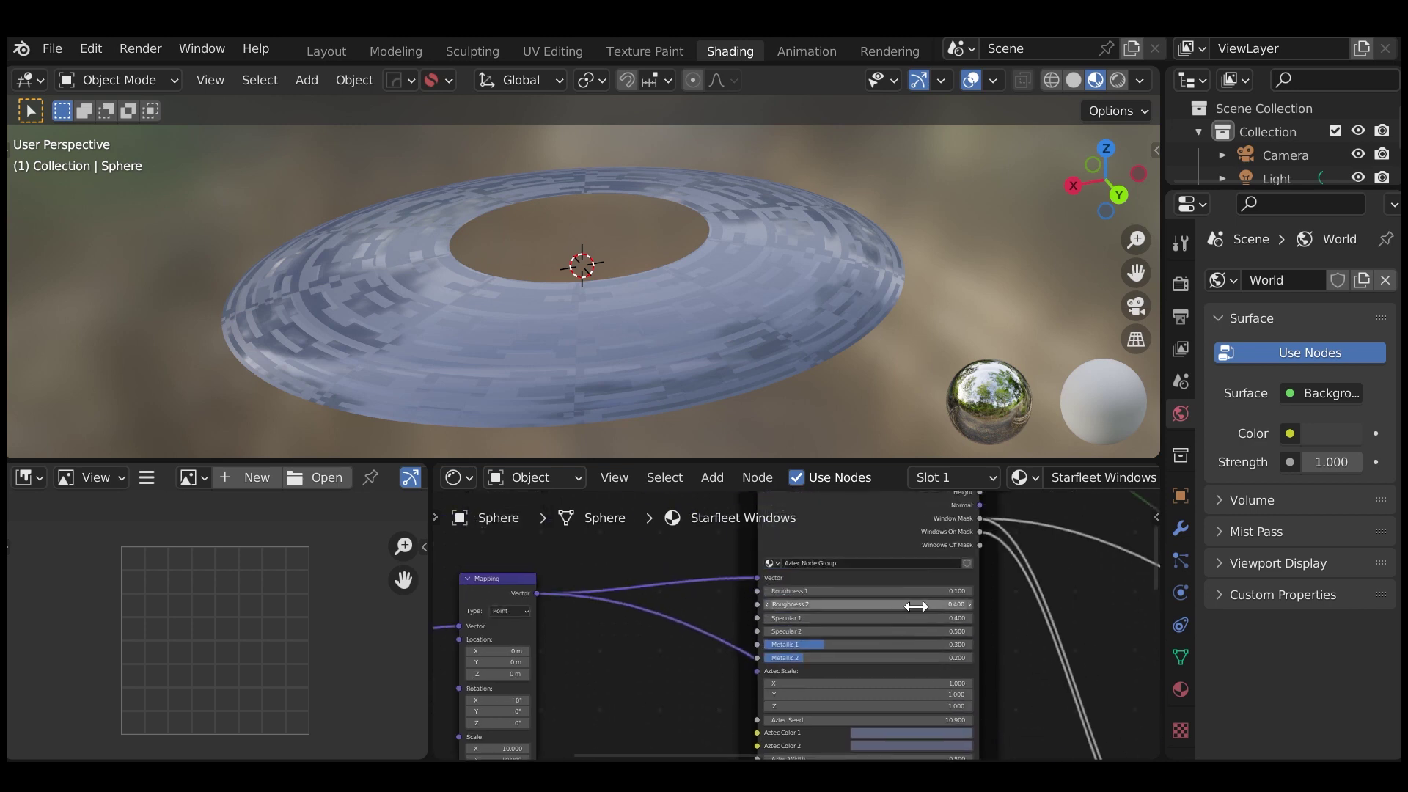
pyautogui.moveTo(924, 591); pyautogui.dragTo(975, 604)
pyautogui.hotkey('ctrl', 'z')
pyautogui.hotkey('ctrl', 'z')
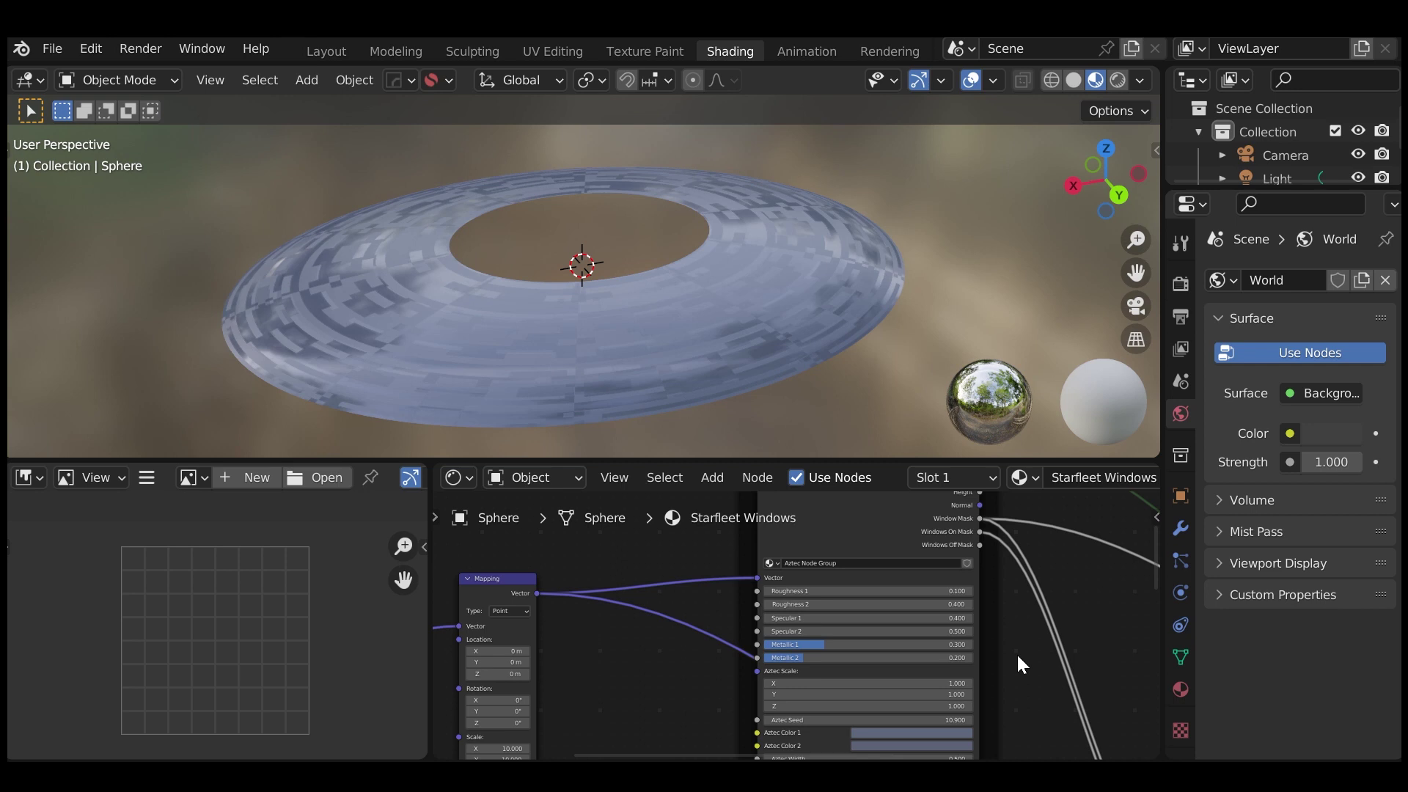
# Adjust the Aztec Seed slightly and set the Mapping node's scale to 20 on X, Y and Z.
pyautogui.moveTo(886, 720)
pyautogui.mouseDown()
pyautogui.moveTo(936, 719)
pyautogui.moveTo(887, 720)
pyautogui.mouseUp()
pyautogui.moveTo(626, 697); pyautogui.dragTo(826, 638, button='middle')
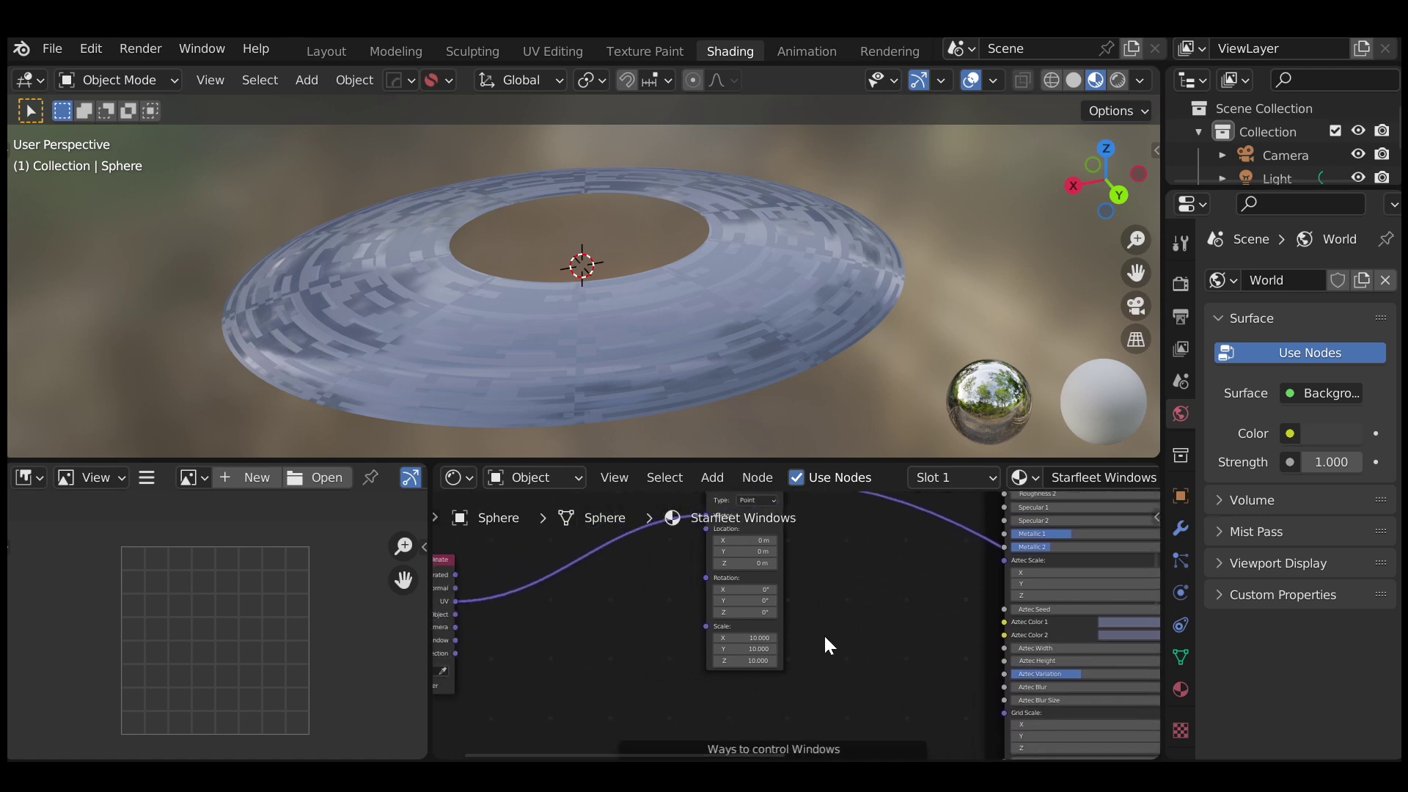
pyautogui.scroll(3, 825, 637)
pyautogui.moveTo(704, 643); pyautogui.dragTo(704, 678)
pyautogui.write('20')
pyautogui.press('Return')
# Set the By Value node that controls the windows to 1.
pyautogui.moveTo(933, 643); pyautogui.dragTo(728, 618, button='middle')
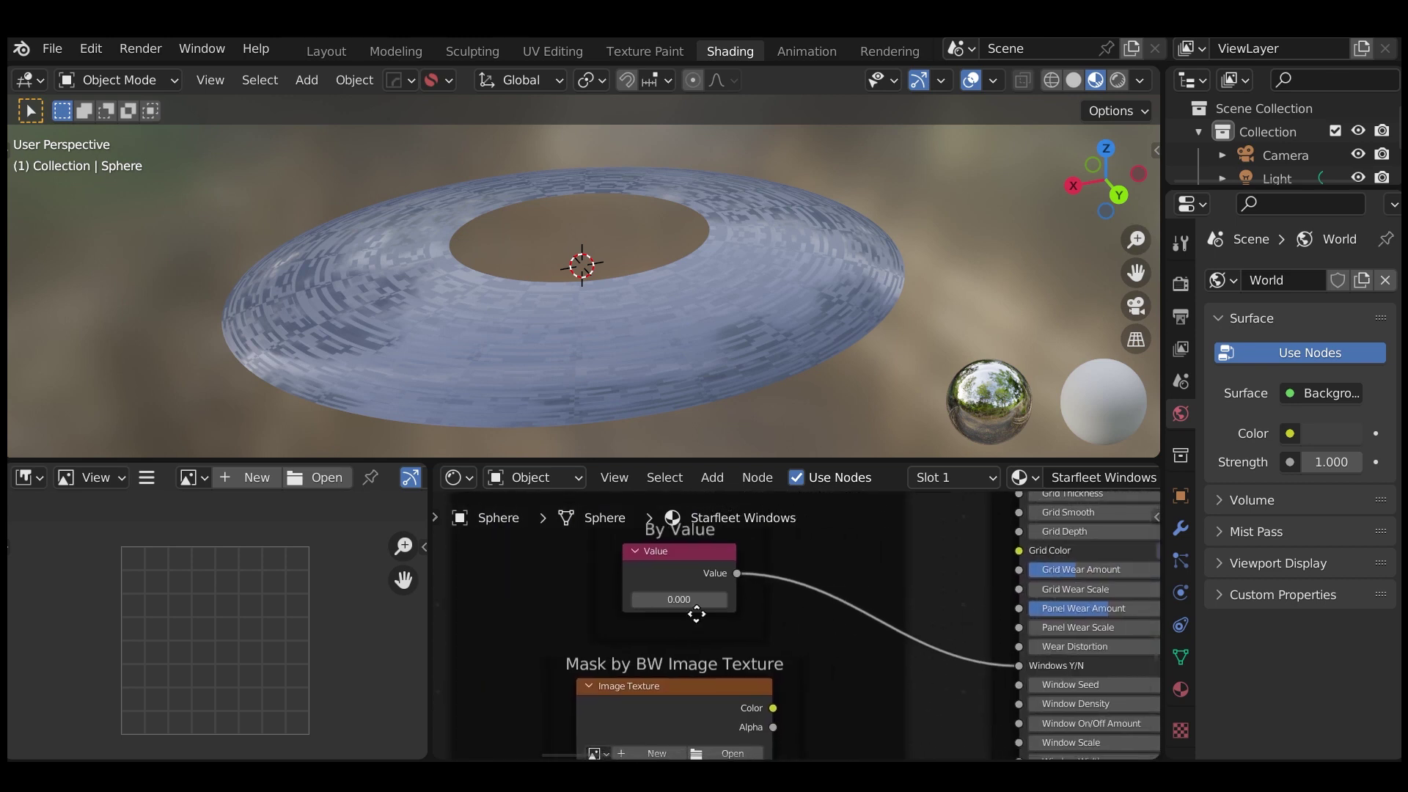
pyautogui.click(679, 600)
pyautogui.press('Return')
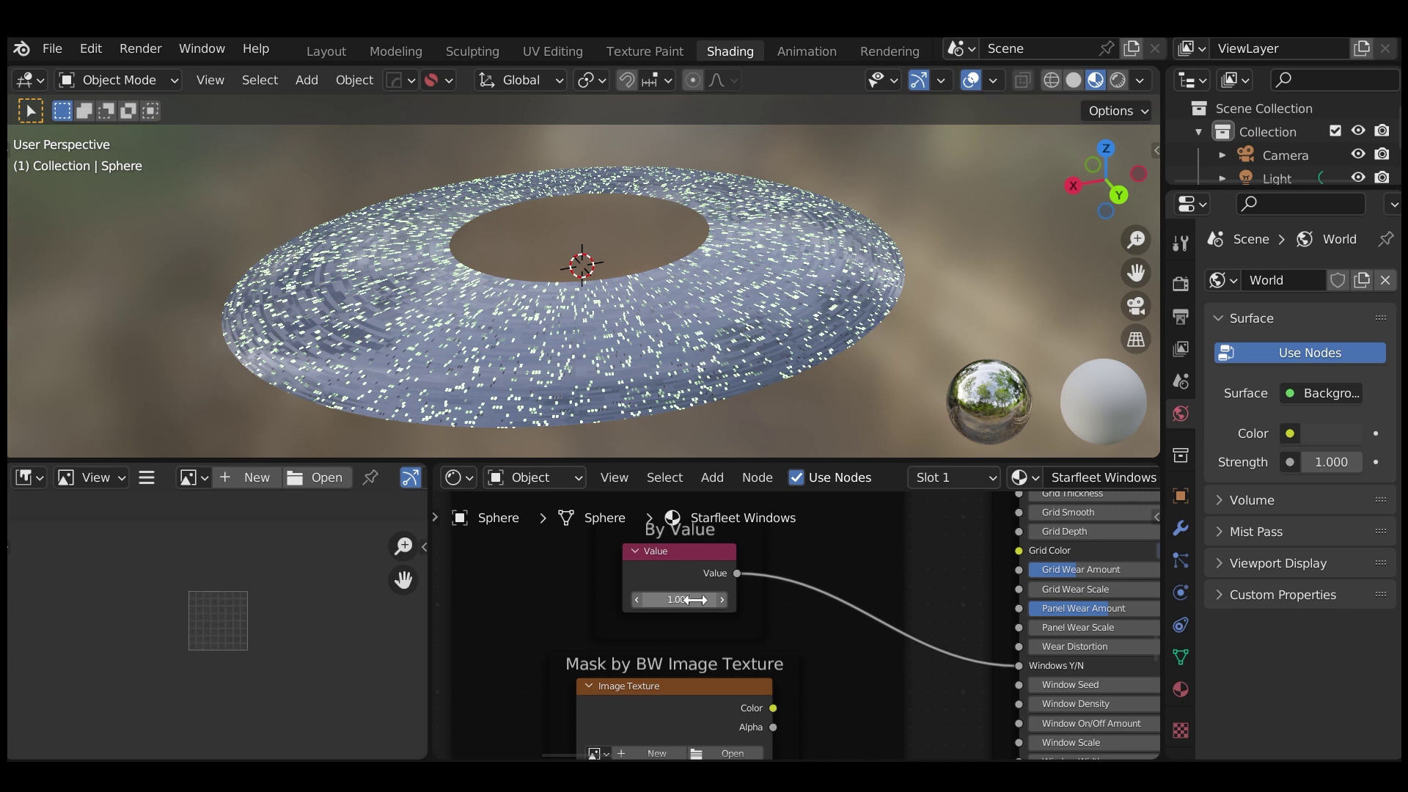
# Create a new blank black 1024 × 1024 px image named Windows Mask.
pyautogui.click(237, 478)
pyautogui.click(297, 519)
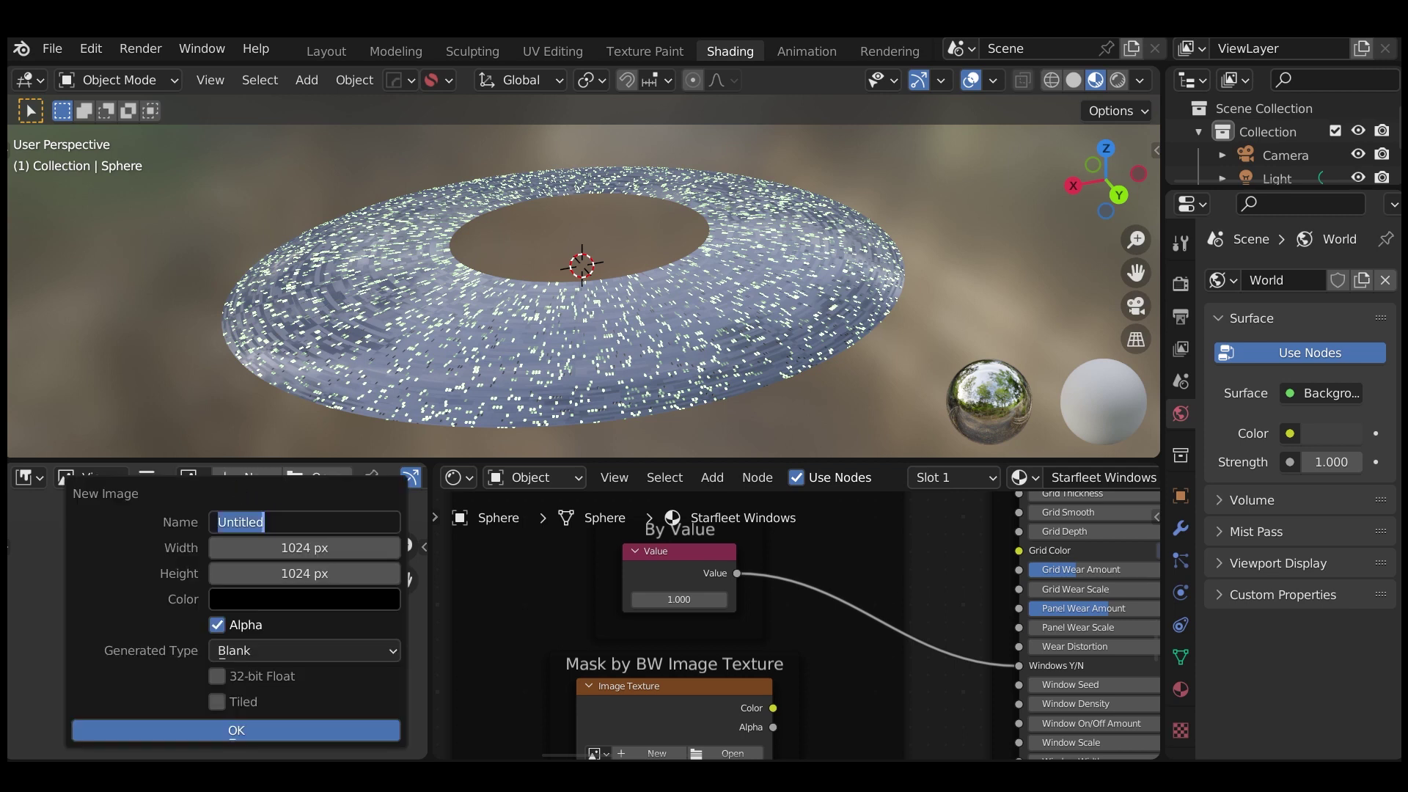
pyautogui.write('Windows Mask')
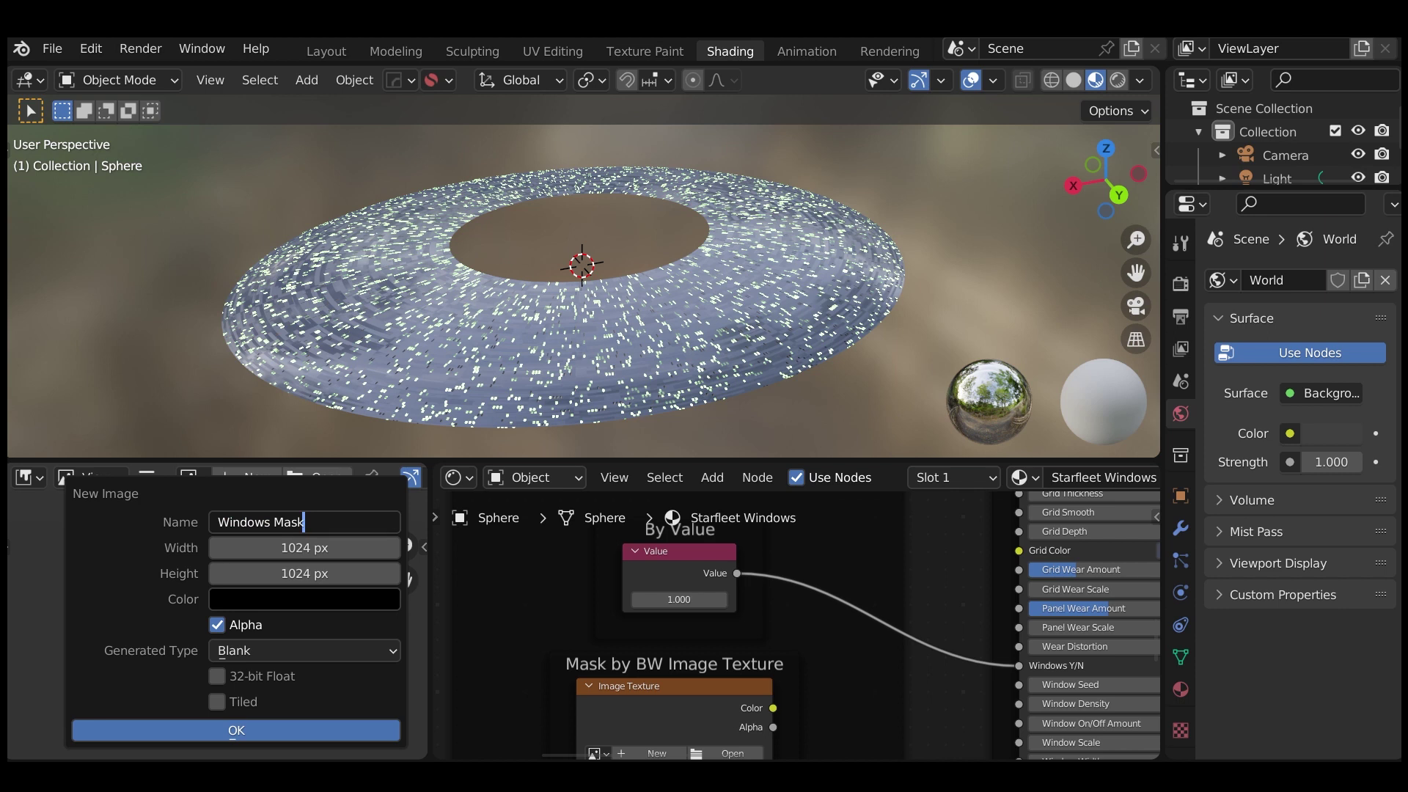
pyautogui.click(315, 730)
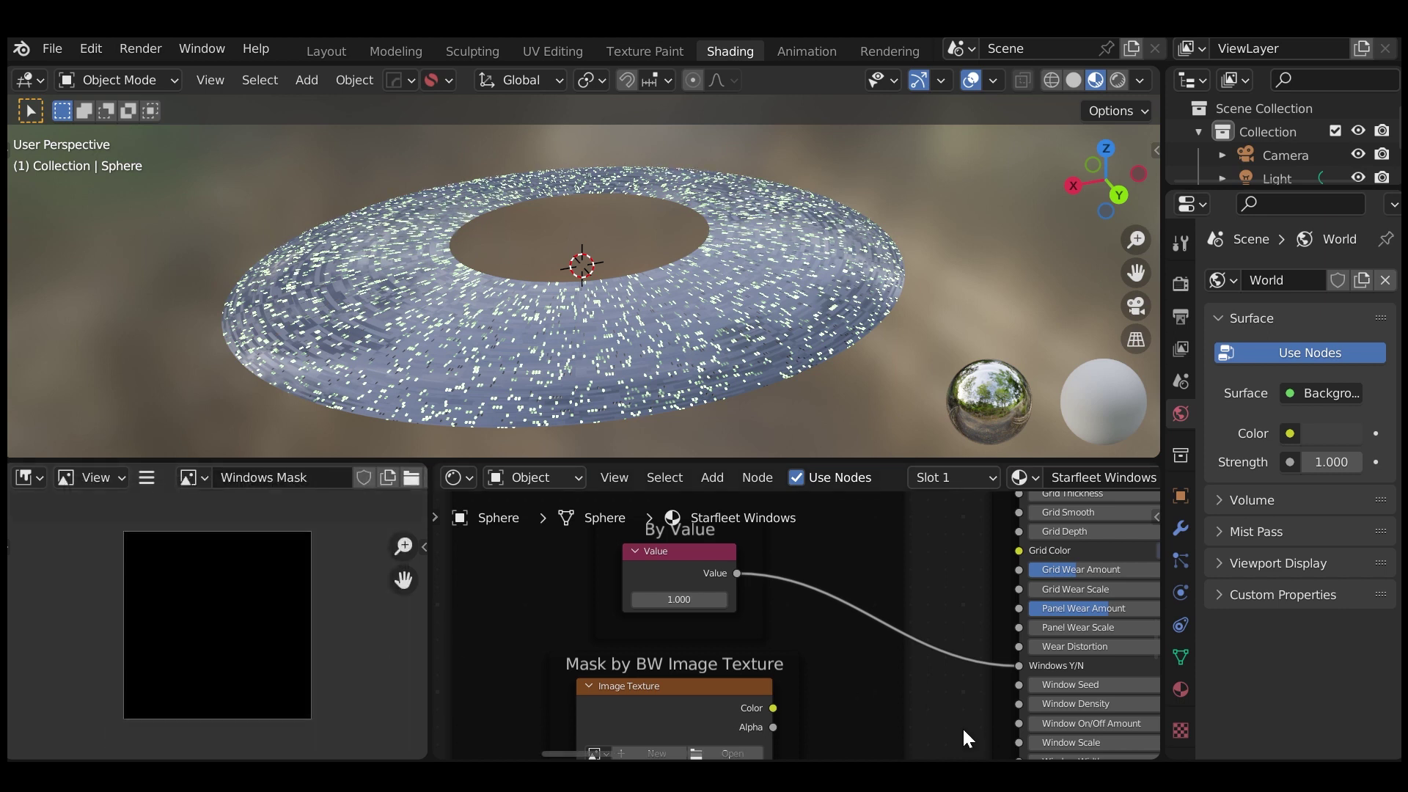
# Assign the Windows Mask image to the Mask by BW Image Texture node and connect its Color output to Windows Y/N.
pyautogui.moveTo(958, 714); pyautogui.dragTo(1018, 594, button='middle')
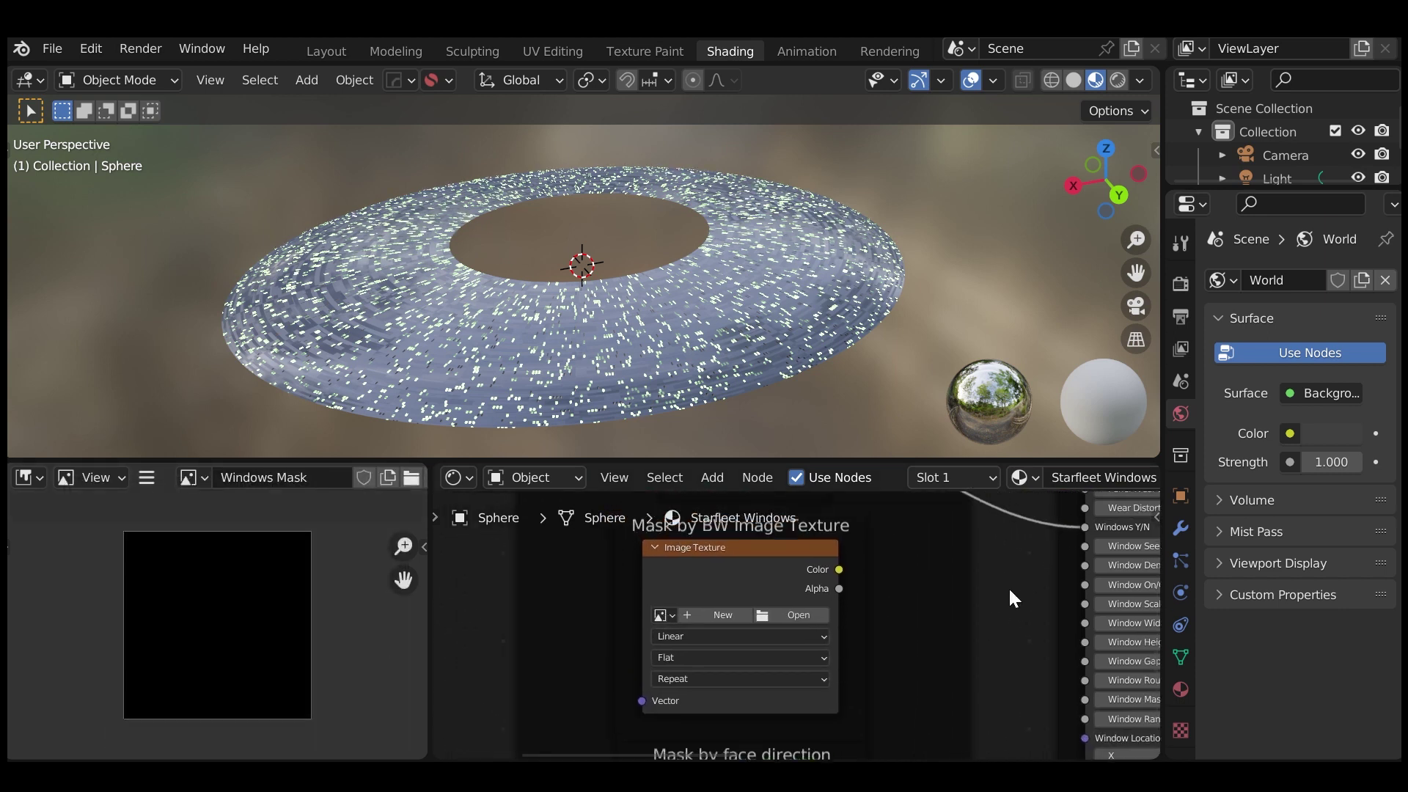
pyautogui.click(664, 616)
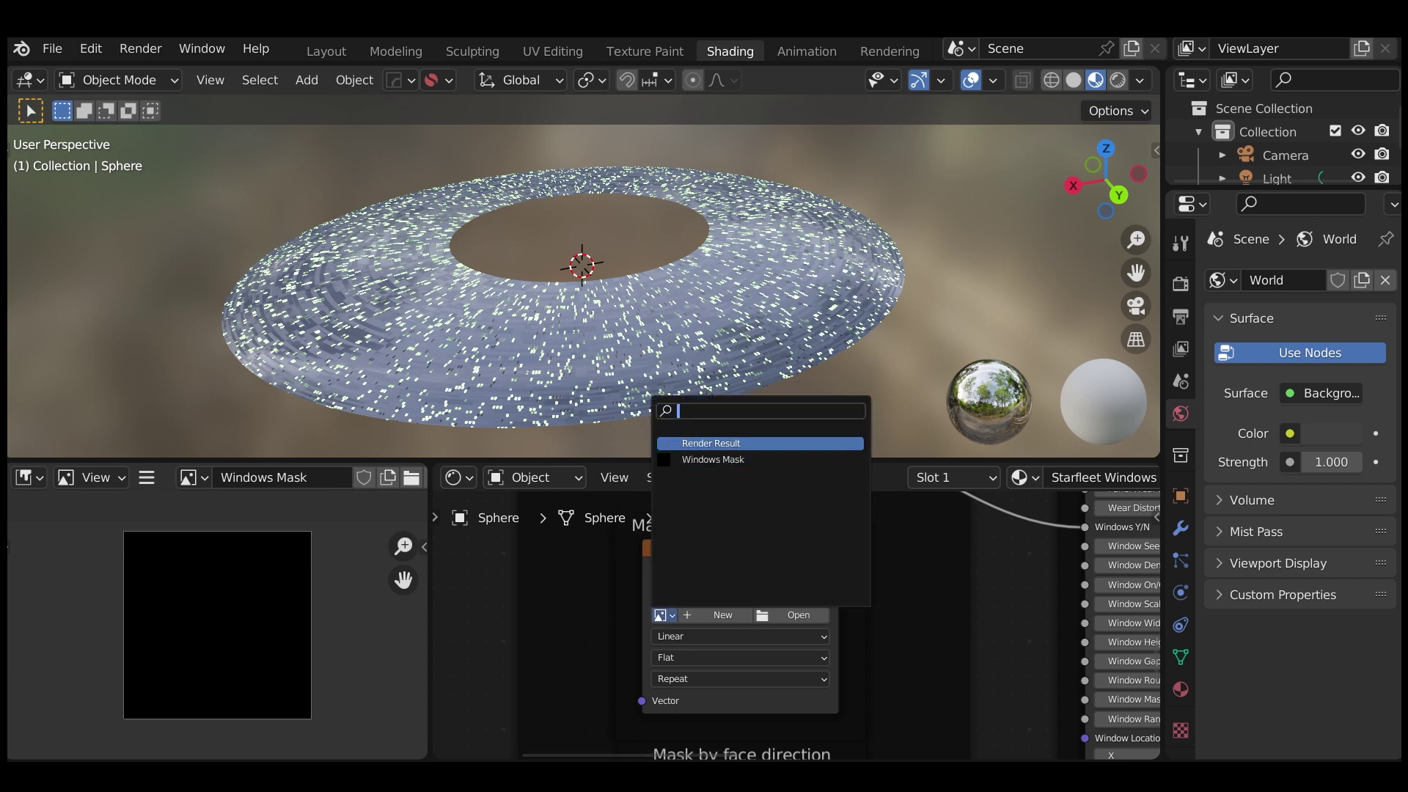
pyautogui.click(700, 457)
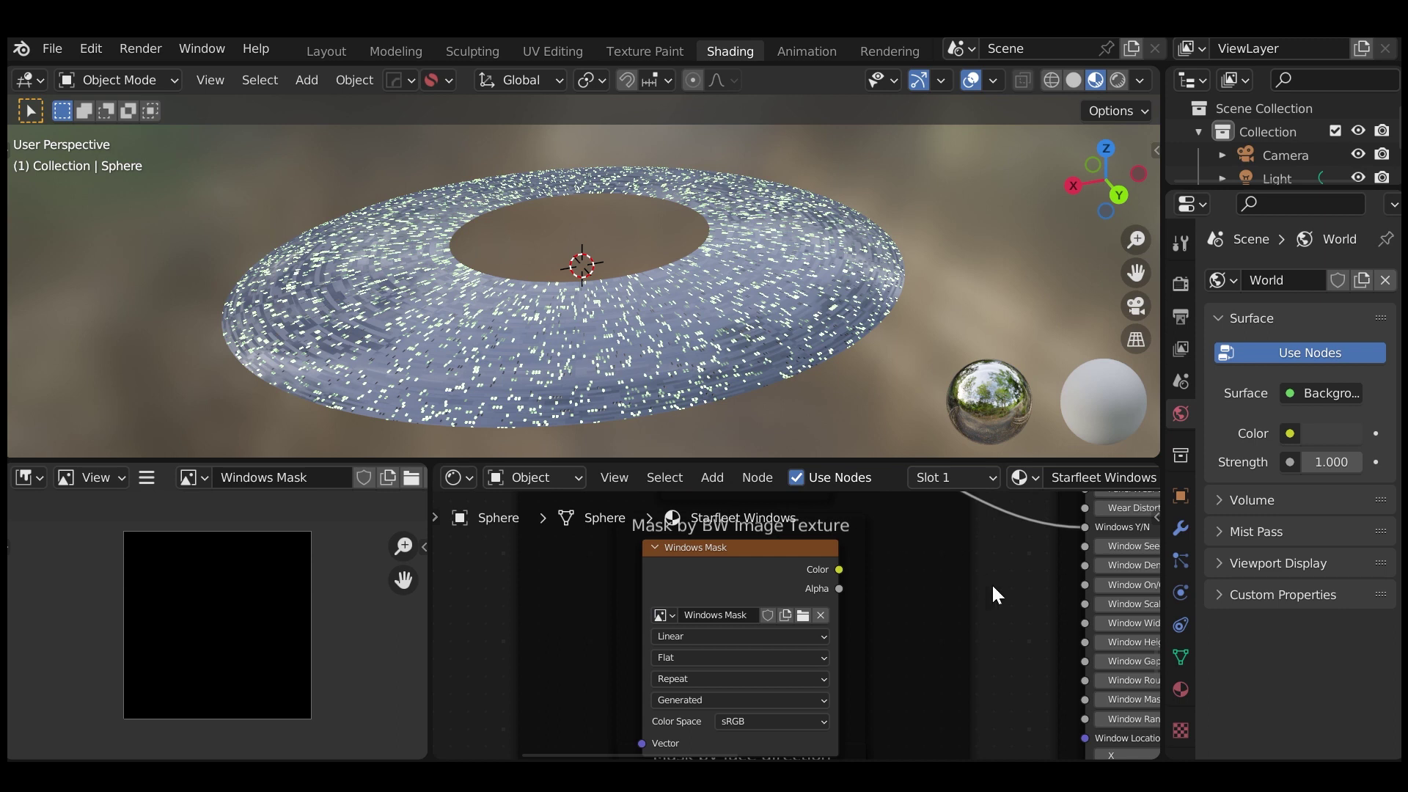
pyautogui.moveTo(1005, 602); pyautogui.dragTo(851, 684, button='middle')
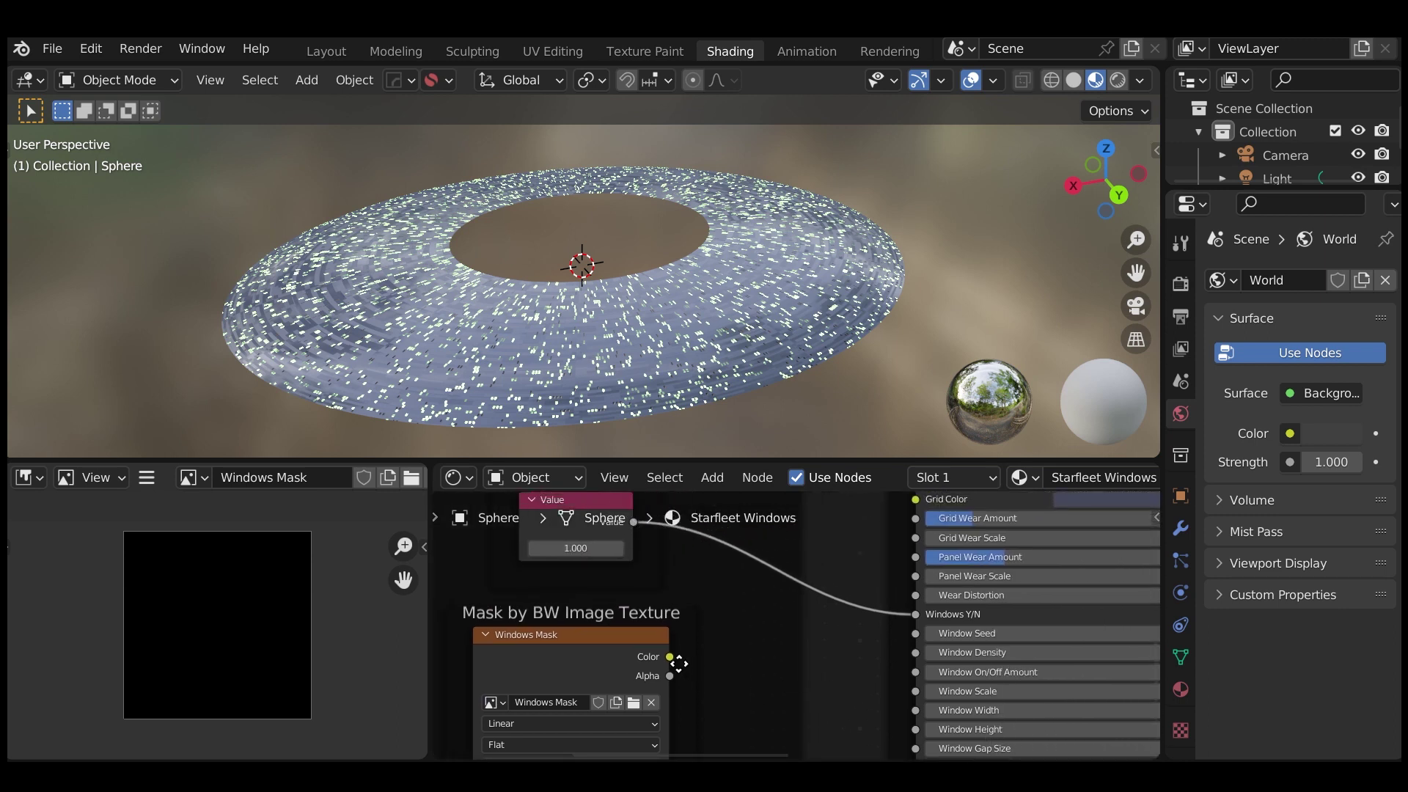
pyautogui.moveTo(669, 657); pyautogui.dragTo(914, 614)
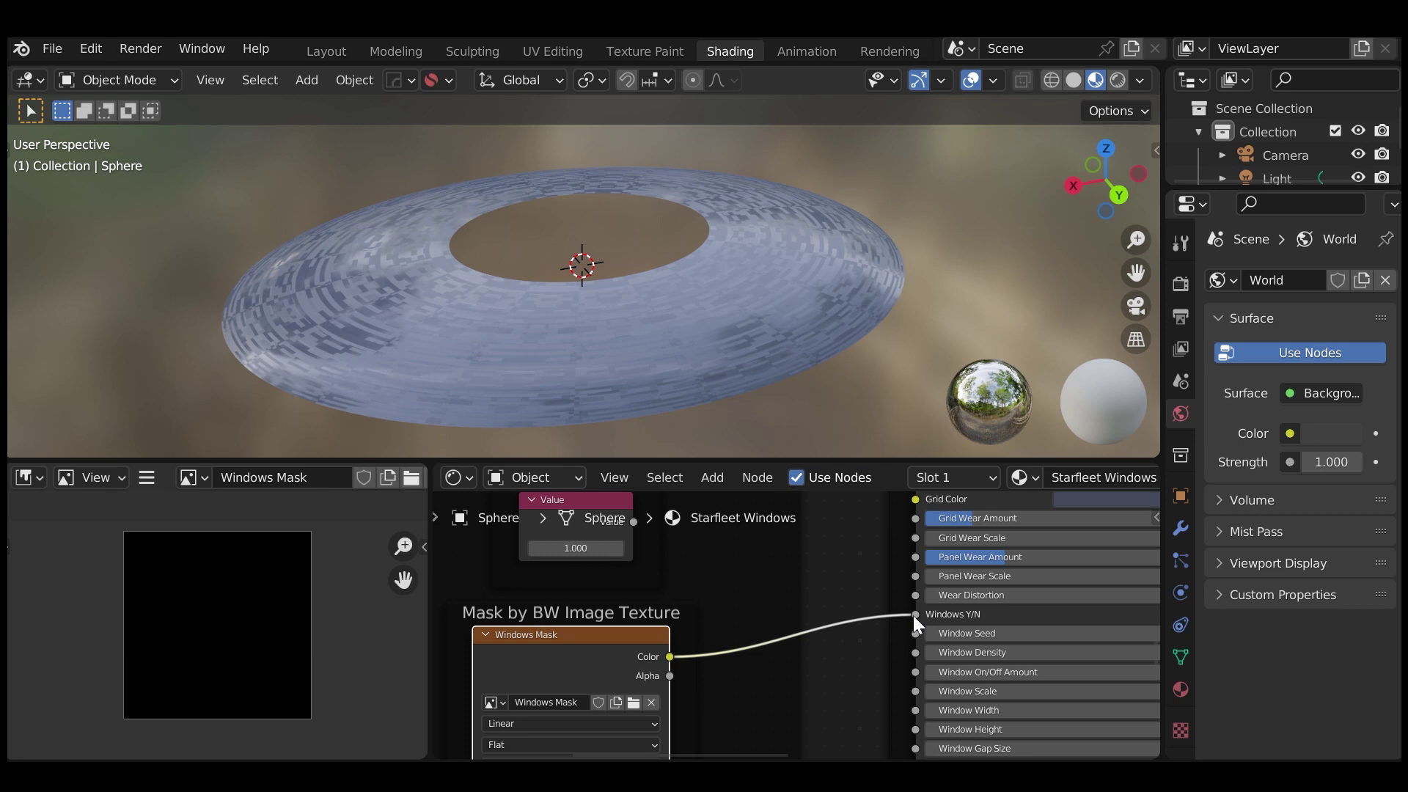
# Put the saucer in Texture Paint mode and paint white test strokes across its front surface.
pyautogui.moveTo(832, 710); pyautogui.dragTo(446, 648, button='middle')
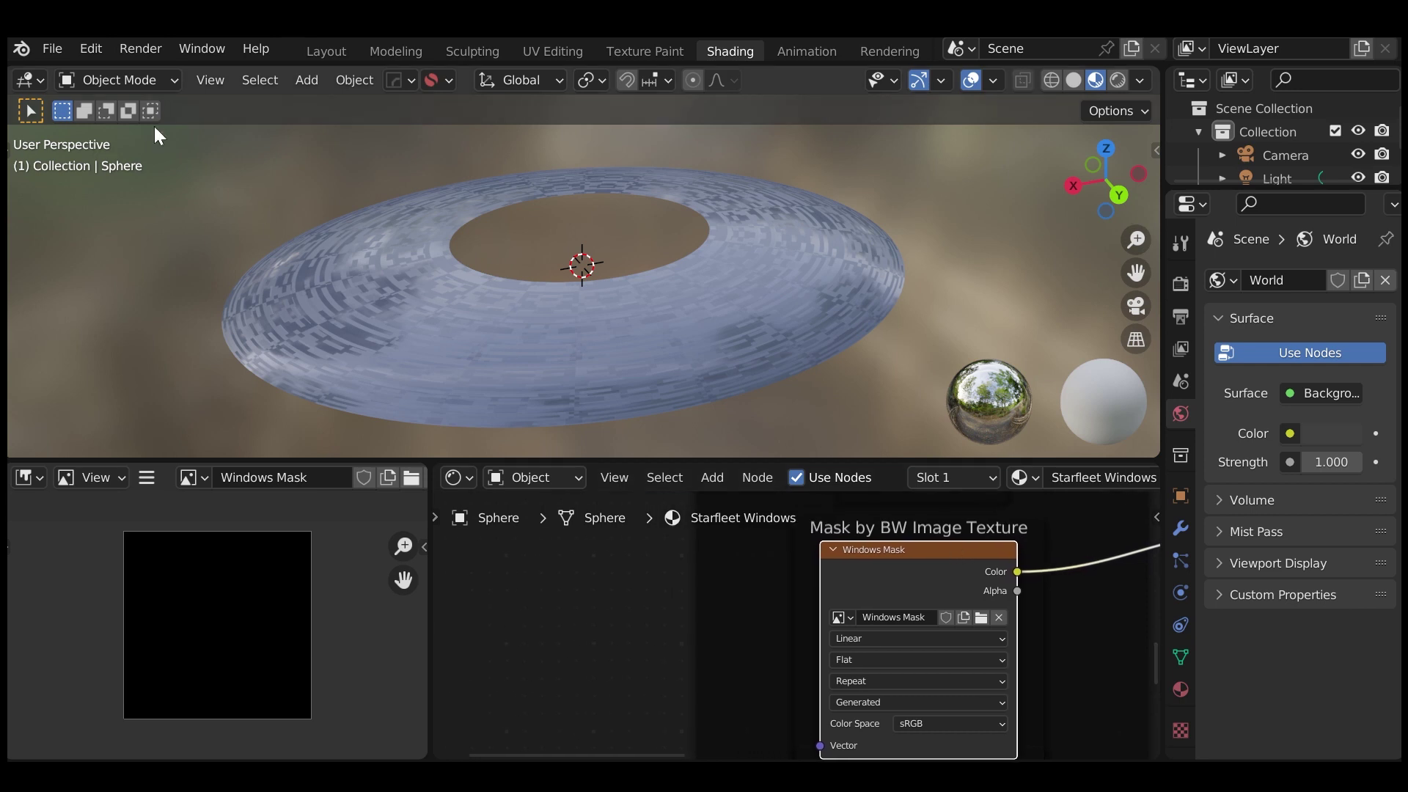
pyautogui.click(116, 81)
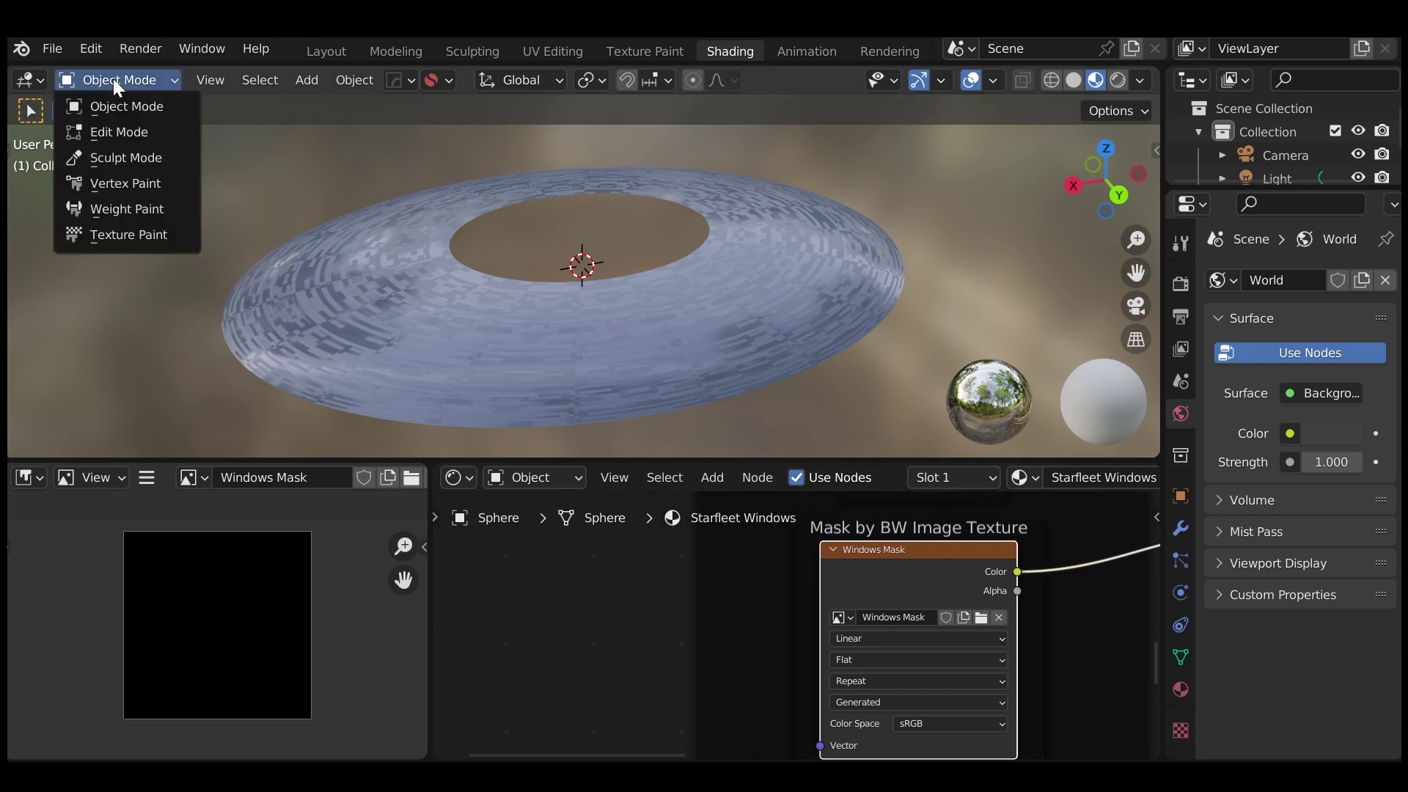
pyautogui.click(118, 236)
pyautogui.moveTo(340, 257)
pyautogui.mouseDown()
pyautogui.moveTo(480, 361)
pyautogui.moveTo(728, 326)
pyautogui.moveTo(505, 372)
pyautogui.moveTo(253, 297)
pyautogui.moveTo(579, 327)
pyautogui.mouseUp()
pyautogui.moveTo(373, 290)
pyautogui.mouseDown(button='middle')
pyautogui.moveTo(193, 367)
pyautogui.moveTo(493, 292)
pyautogui.moveTo(607, 330)
pyautogui.moveTo(627, 248)
pyautogui.moveTo(580, 279)
pyautogui.moveTo(535, 279)
pyautogui.moveTo(572, 293)
pyautogui.moveTo(566, 304)
pyautogui.mouseUp(button='middle')
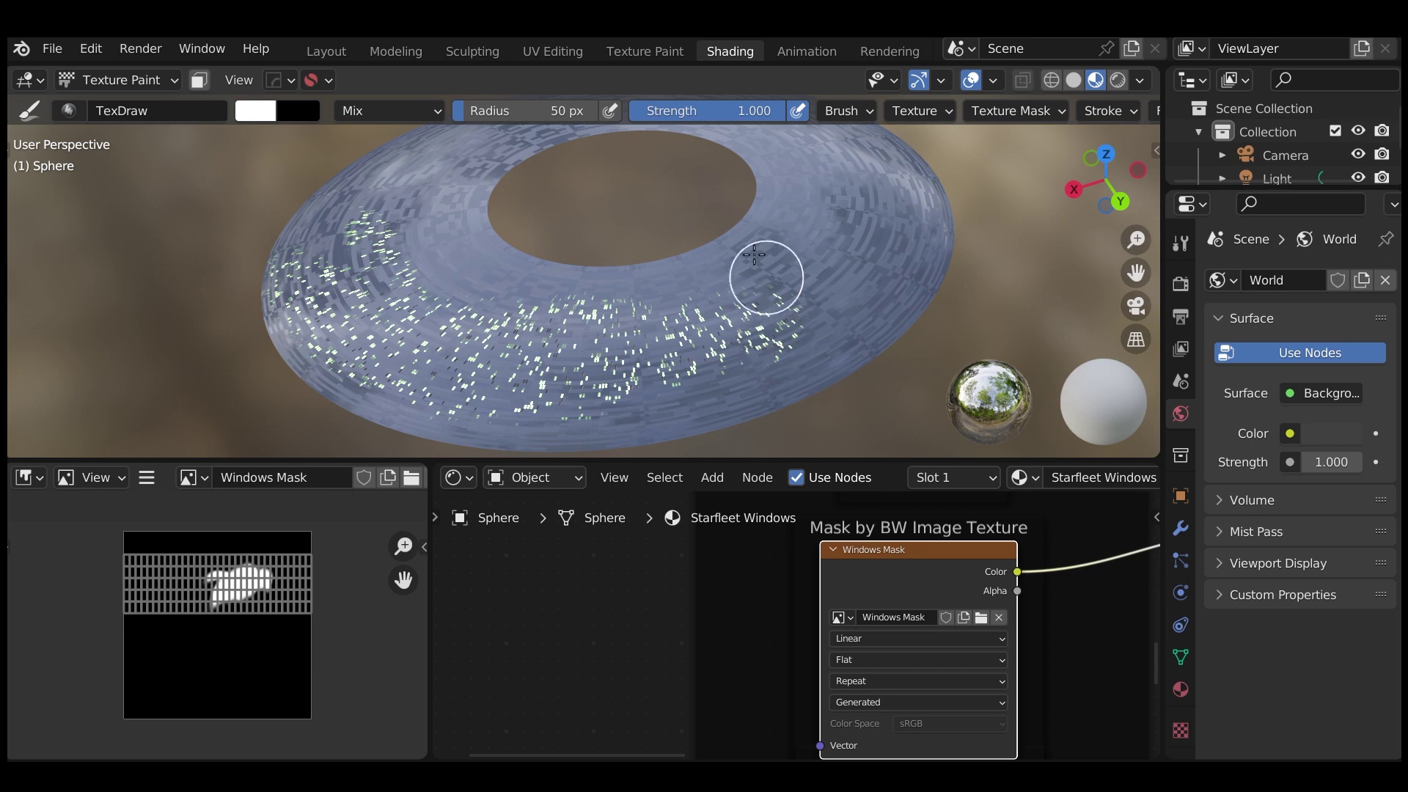
# In the Texture Paint workspace, edit the saucer mesh and select two separate face rings, one near the rim and one further in.
pyautogui.click(631, 50)
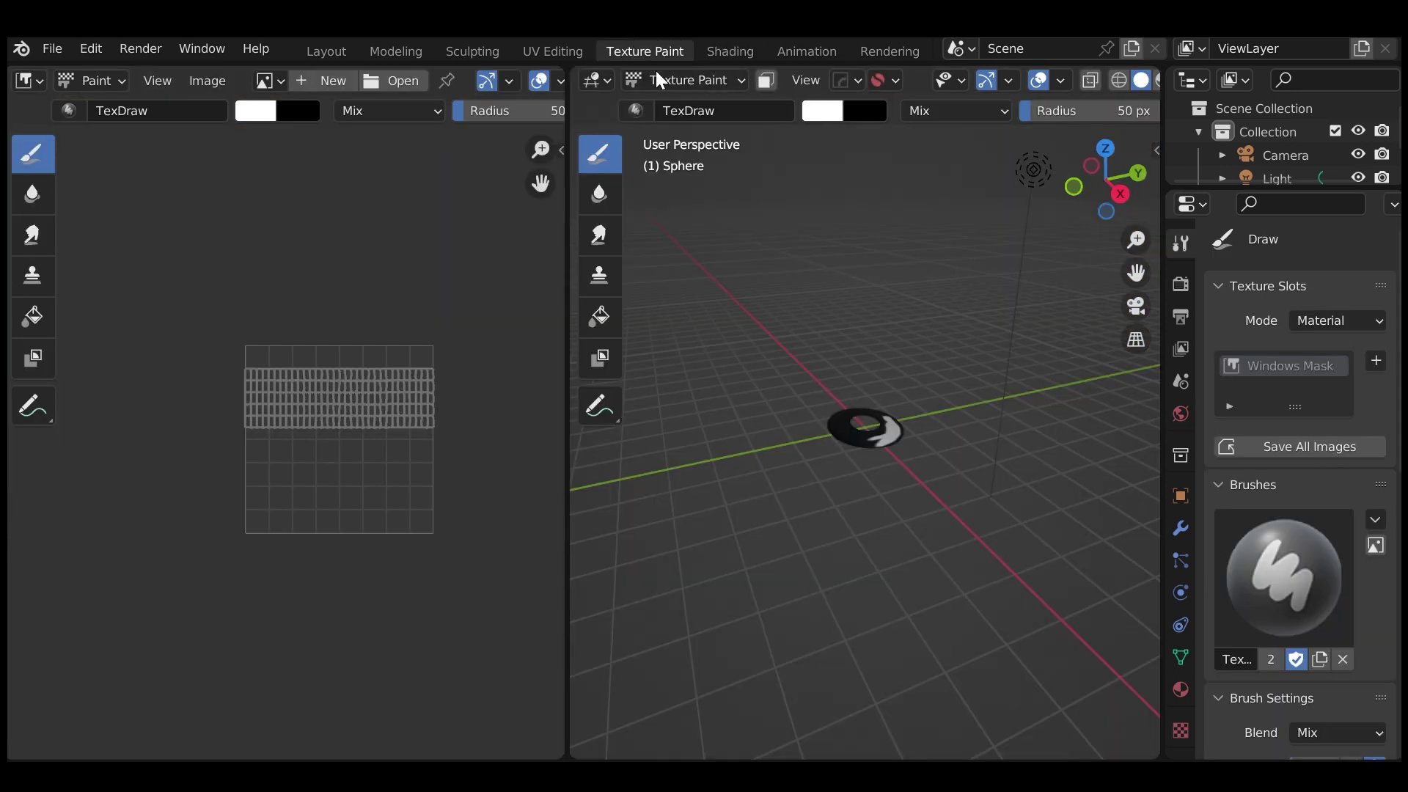
pyautogui.moveTo(891, 508); pyautogui.dragTo(682, 534, button='middle')
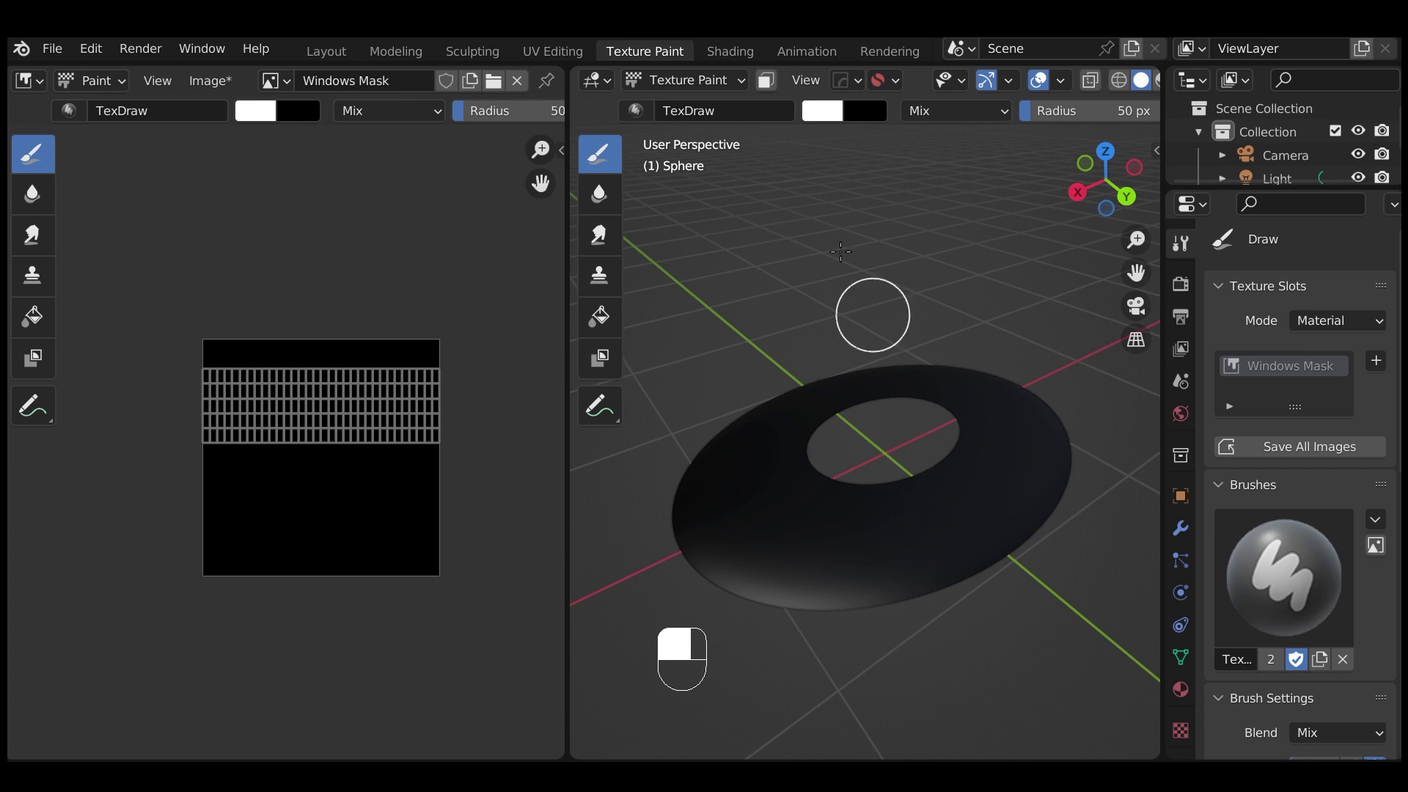
pyautogui.click(682, 81)
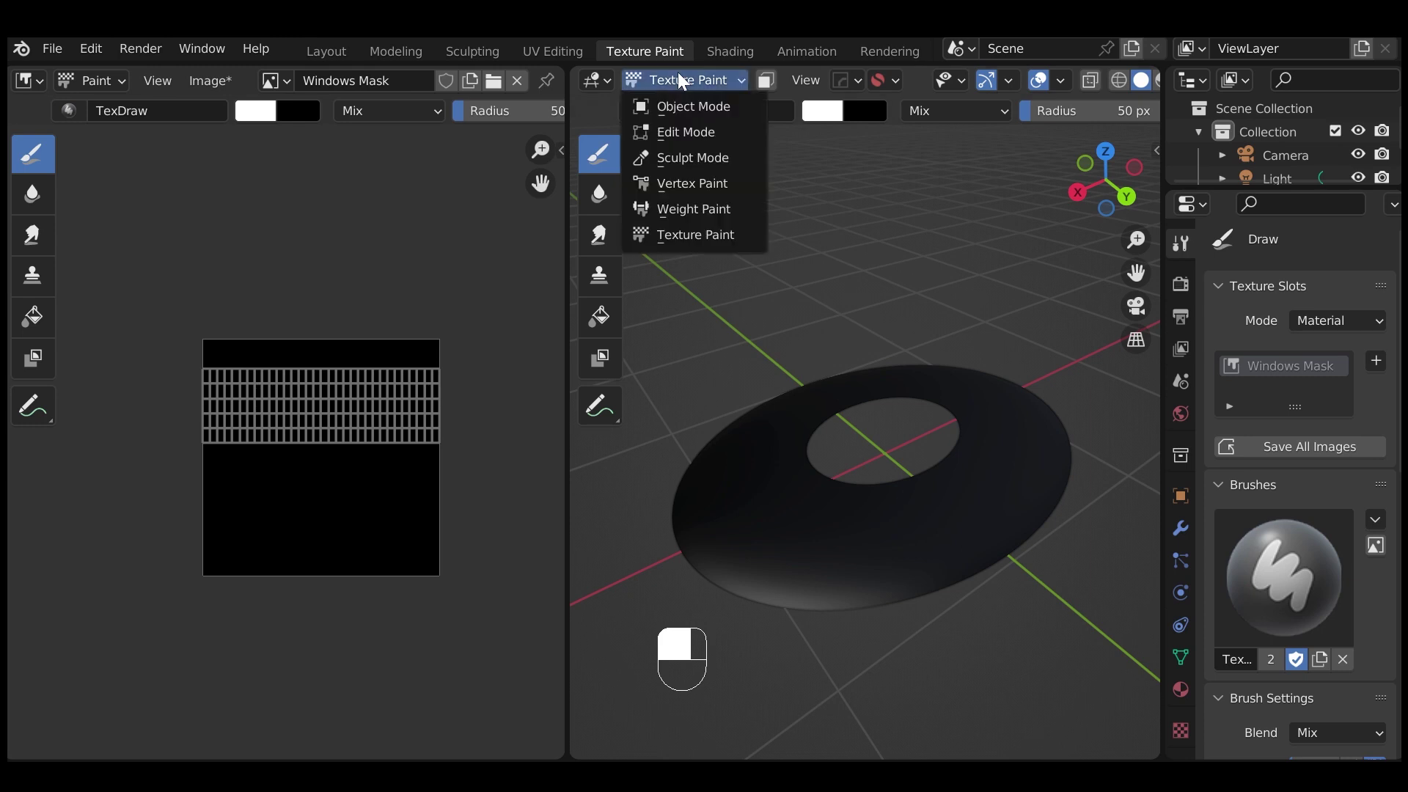
pyautogui.click(679, 128)
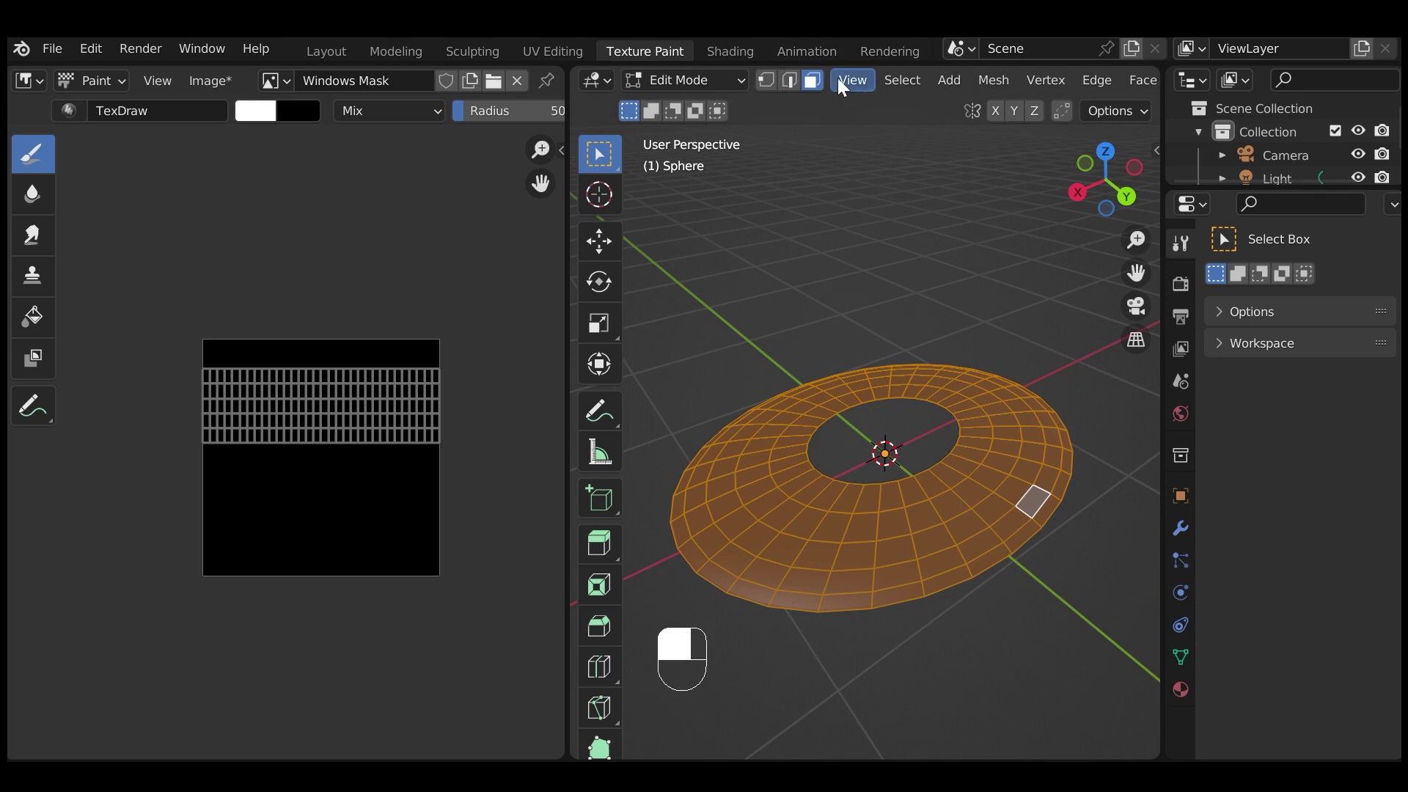
pyautogui.click(908, 700)
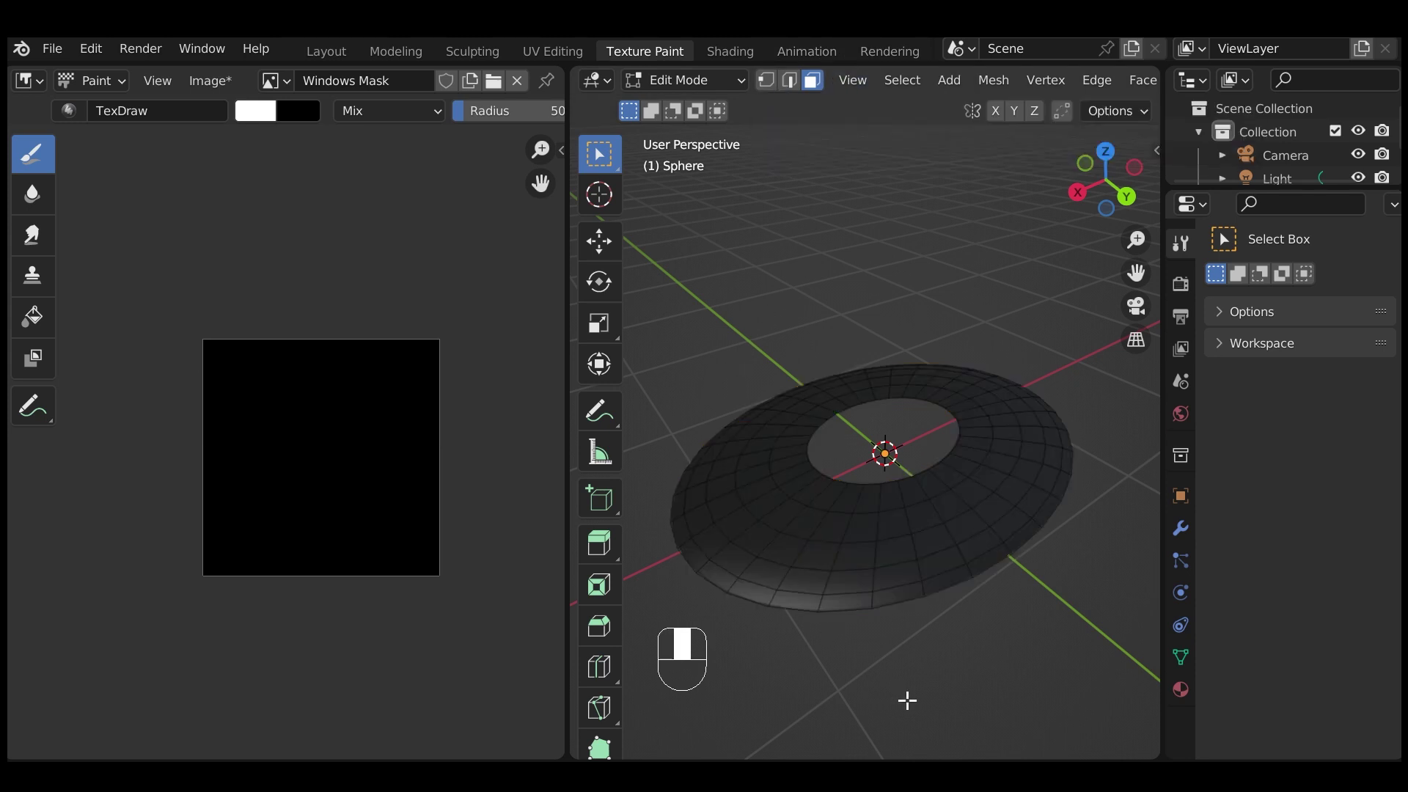
pyautogui.keyDown('alt'); pyautogui.keyDown('shift'); pyautogui.click(785, 581); pyautogui.keyUp('shift'); pyautogui.keyUp('alt')
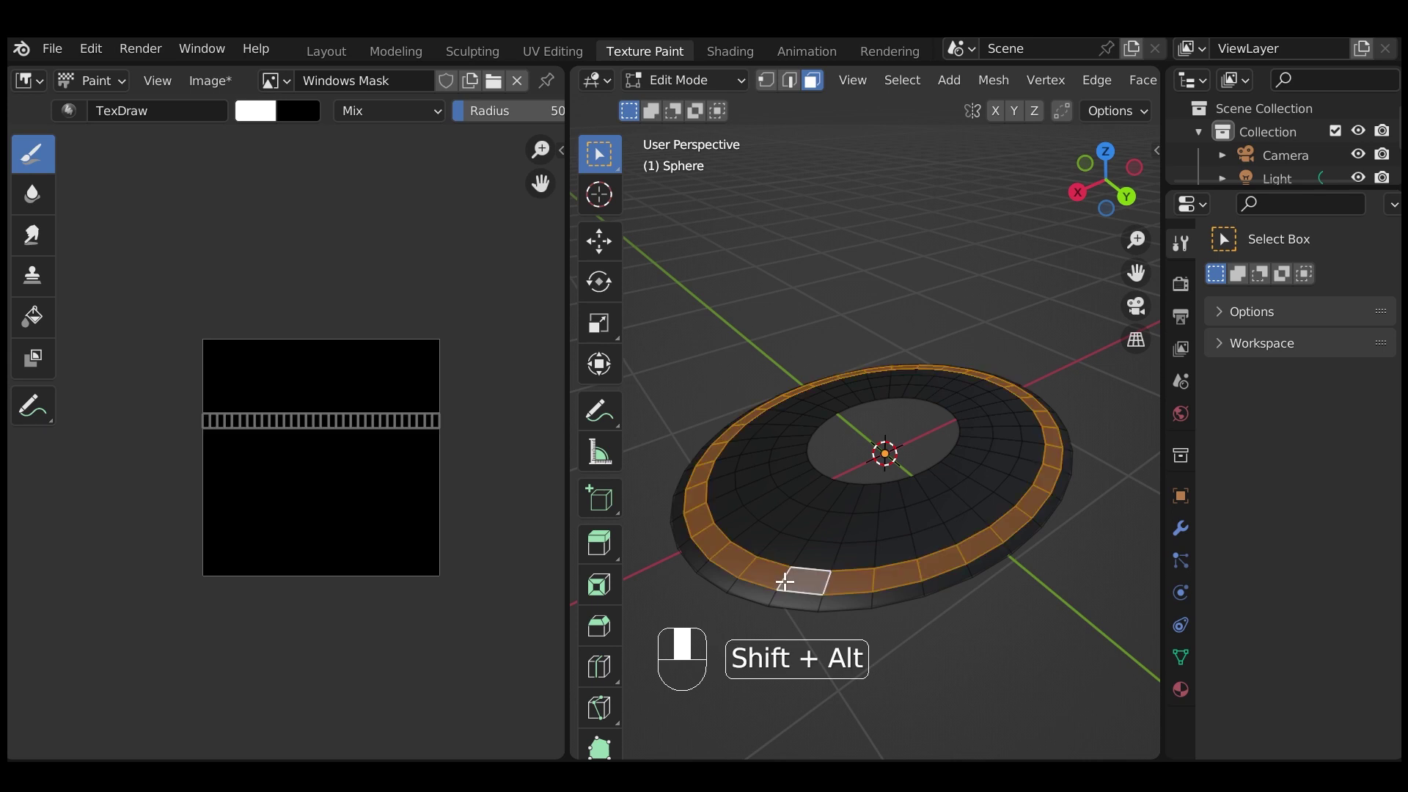
pyautogui.keyDown('alt'); pyautogui.keyDown('shift'); pyautogui.click(810, 531); pyautogui.keyUp('shift'); pyautogui.keyUp('alt')
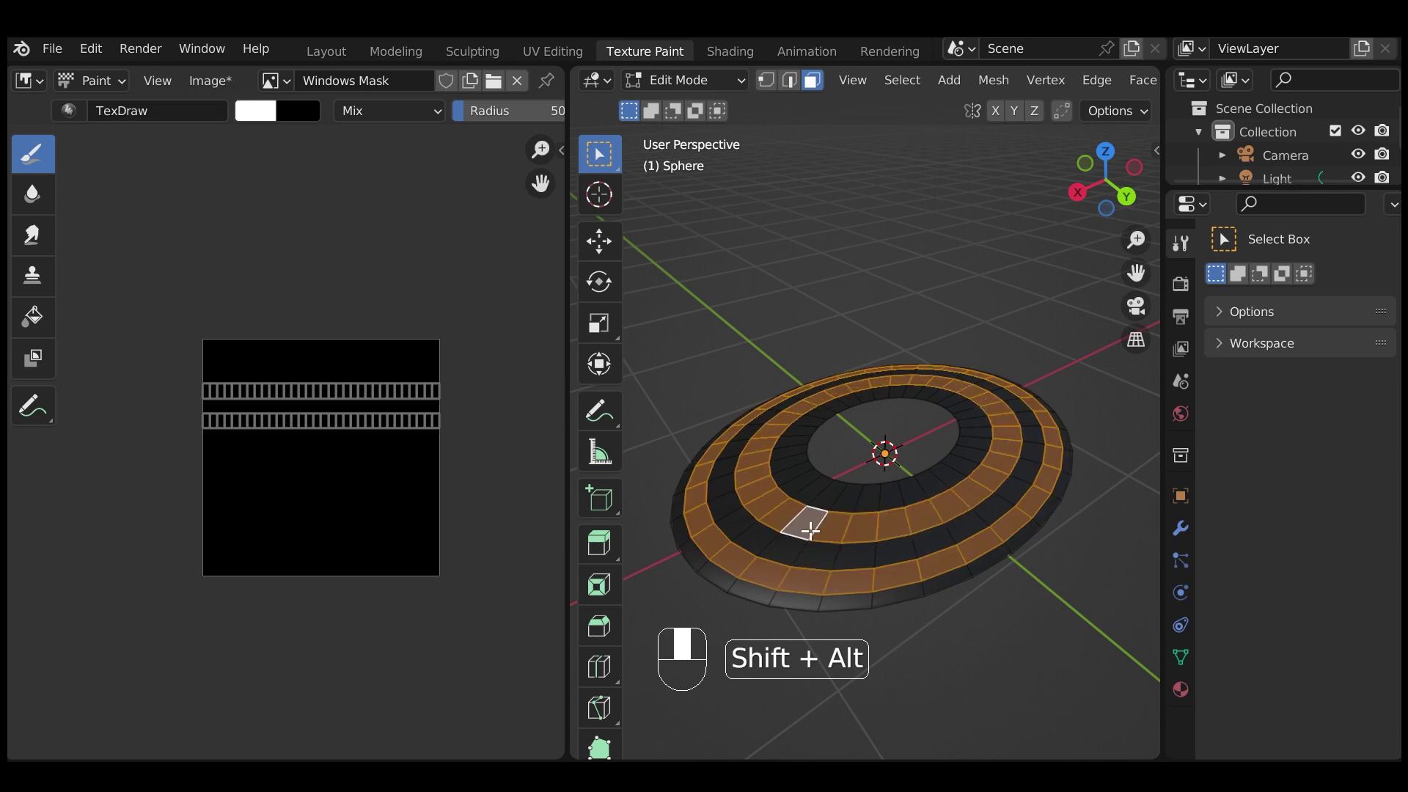
# Deselect several faces of both rings to split the selection into separate arc segments with gaps between them.
pyautogui.keyDown('shift'); pyautogui.click(765, 498); pyautogui.keyUp('shift')
pyautogui.keyDown('shift'); pyautogui.click(783, 513); pyautogui.keyUp('shift')
pyautogui.keyDown('shift'); pyautogui.click(1001, 408); pyautogui.keyUp('shift')
pyautogui.keyDown('shift'); pyautogui.click(991, 400); pyautogui.keyUp('shift')
pyautogui.keyDown('shift'); pyautogui.click(948, 563); pyautogui.keyUp('shift')
pyautogui.keyDown('shift'); pyautogui.click(987, 536); pyautogui.keyUp('shift')
pyautogui.keyDown('shift'); pyautogui.click(1013, 523); pyautogui.keyUp('shift')
pyautogui.keyDown('shift'); pyautogui.click(1033, 504); pyautogui.keyUp('shift')
pyautogui.keyDown('shift'); pyautogui.click(719, 544); pyautogui.keyUp('shift')
pyautogui.keyDown('shift'); pyautogui.click(1020, 394); pyautogui.keyUp('shift')
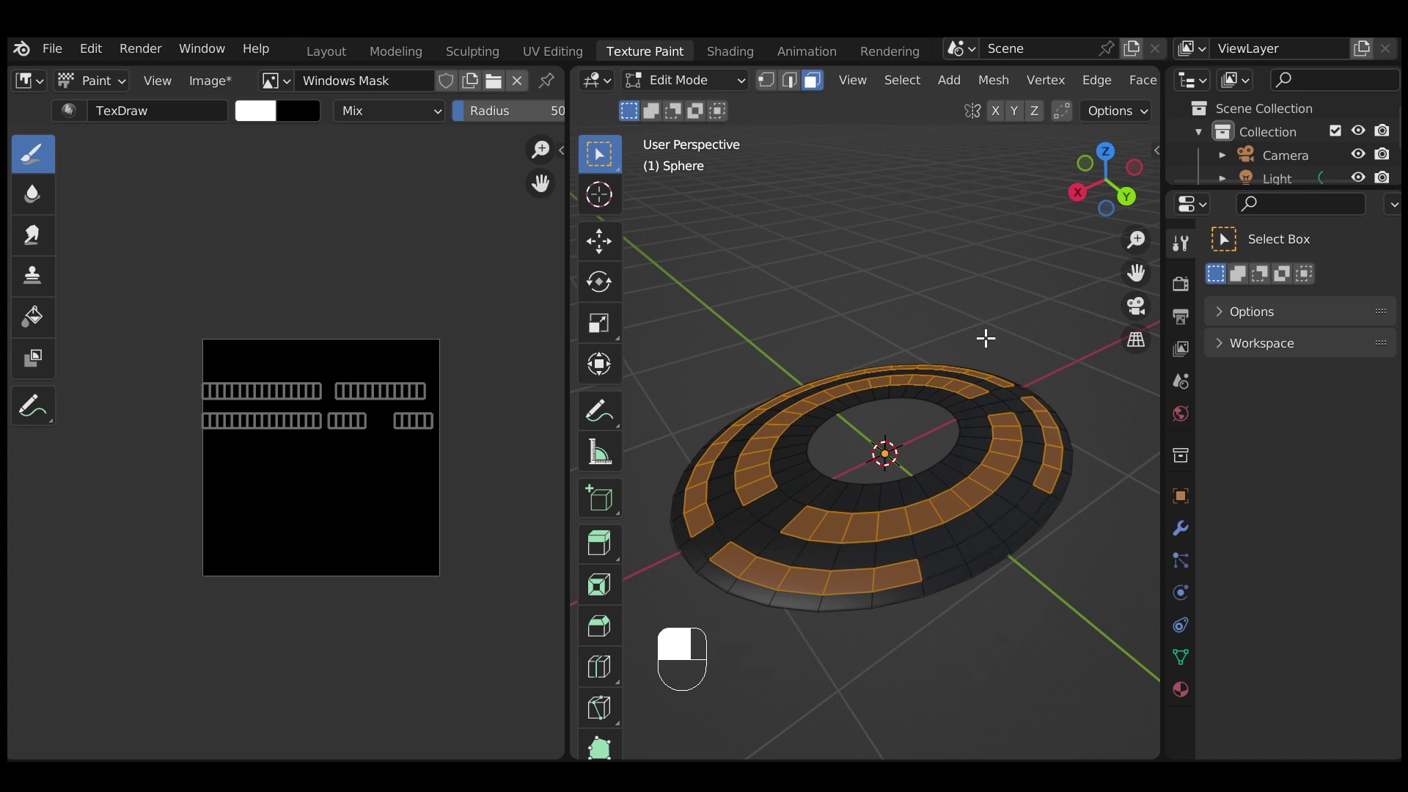
# Return to Texture Paint mode, enable face selection masking and fill the selected faces with white.
pyautogui.click(675, 77)
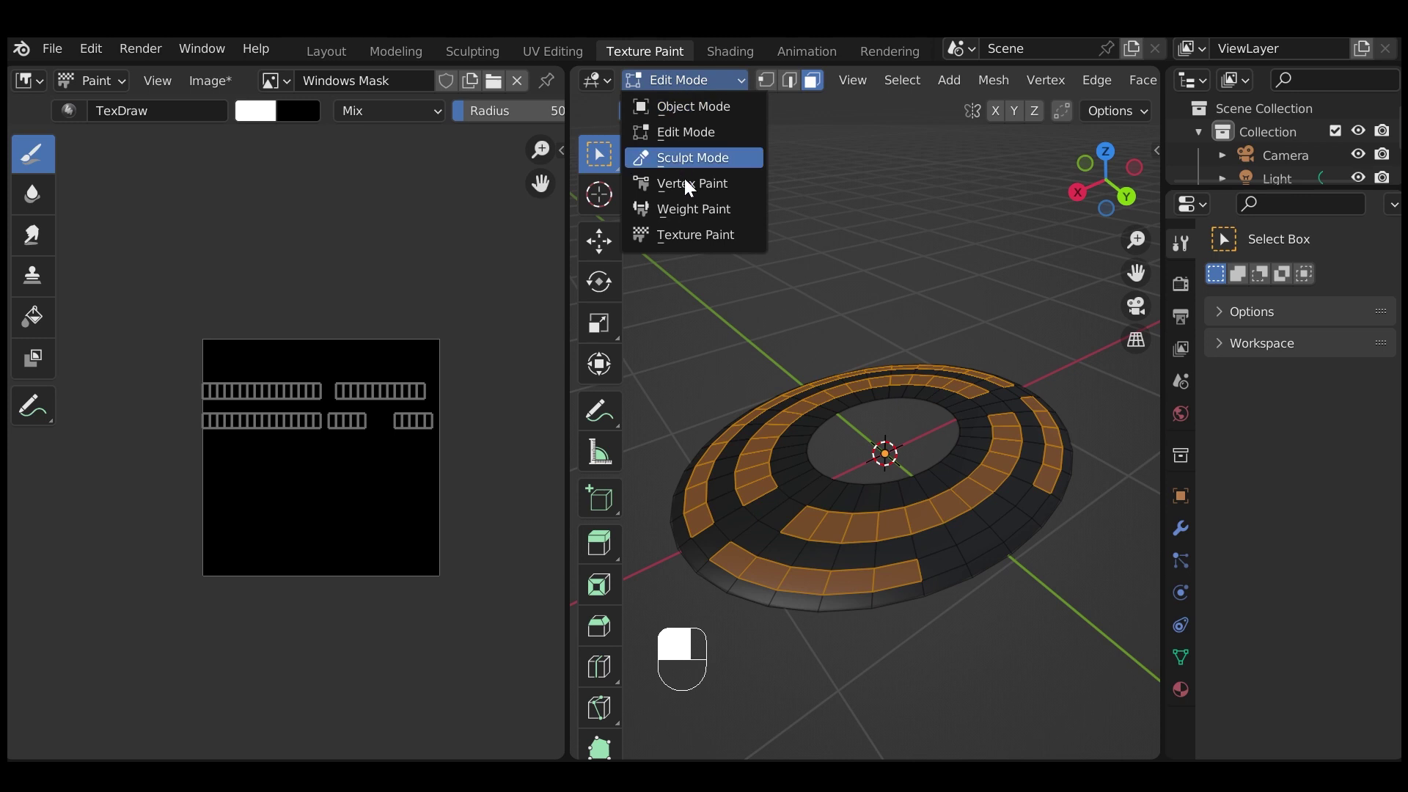
pyautogui.click(705, 235)
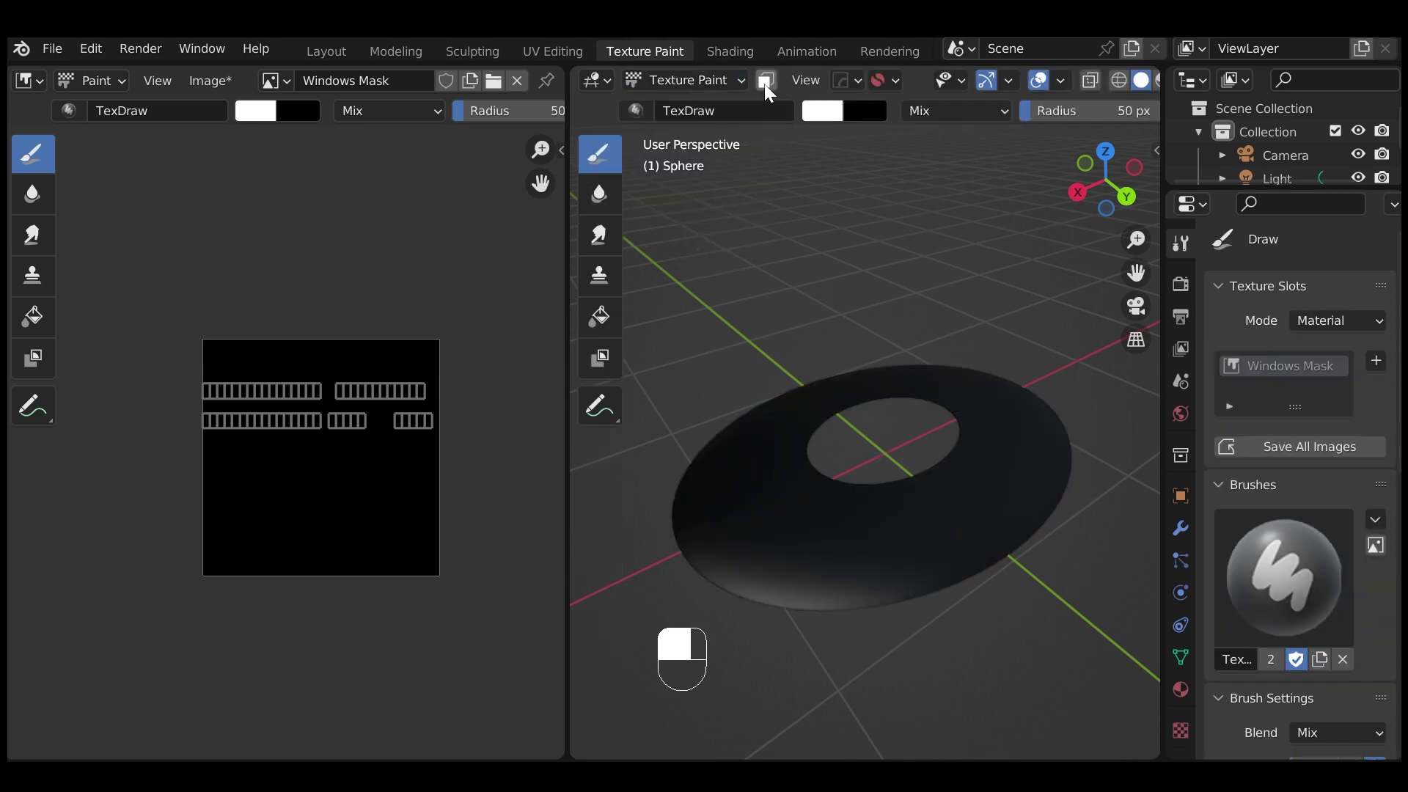
pyautogui.click(765, 81)
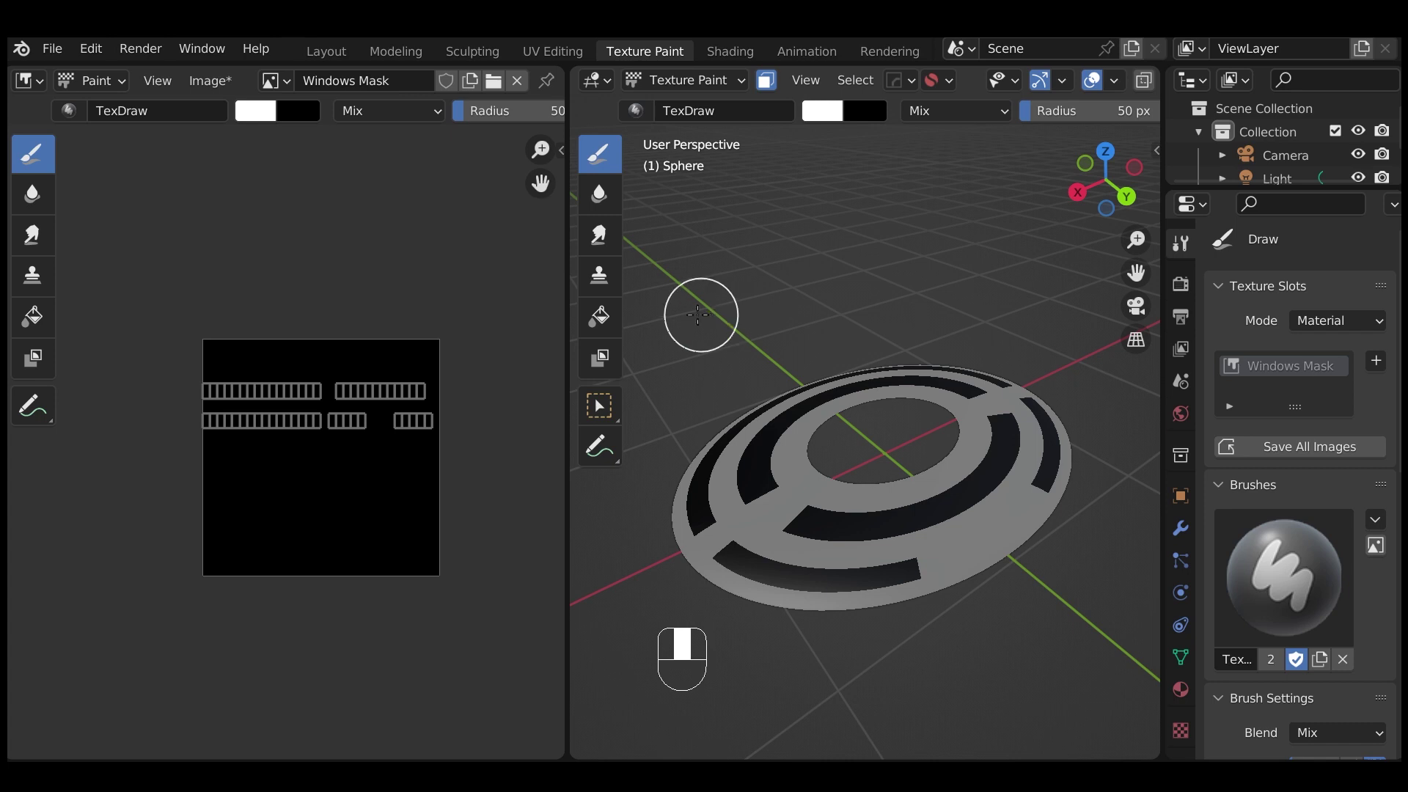
pyautogui.click(599, 317)
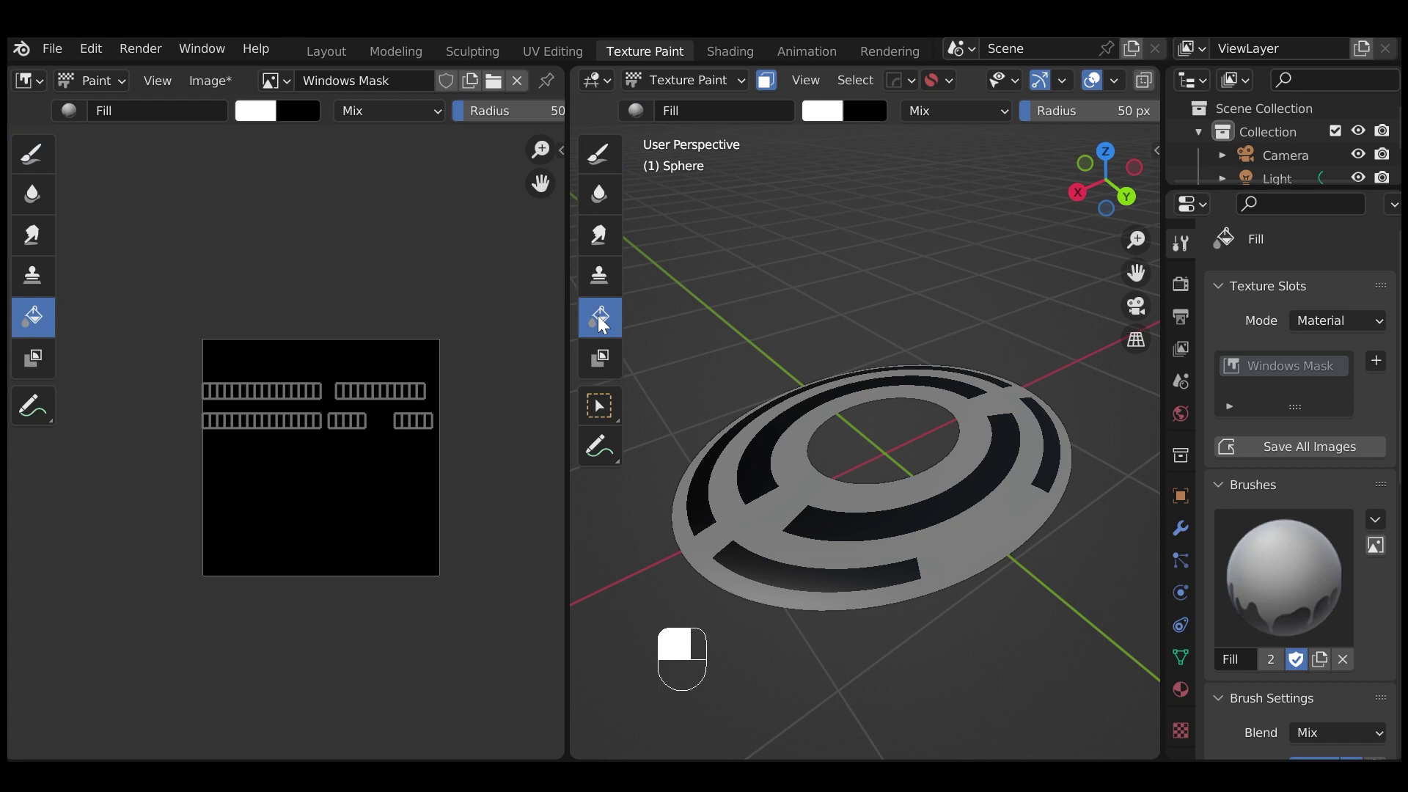
pyautogui.click(754, 473)
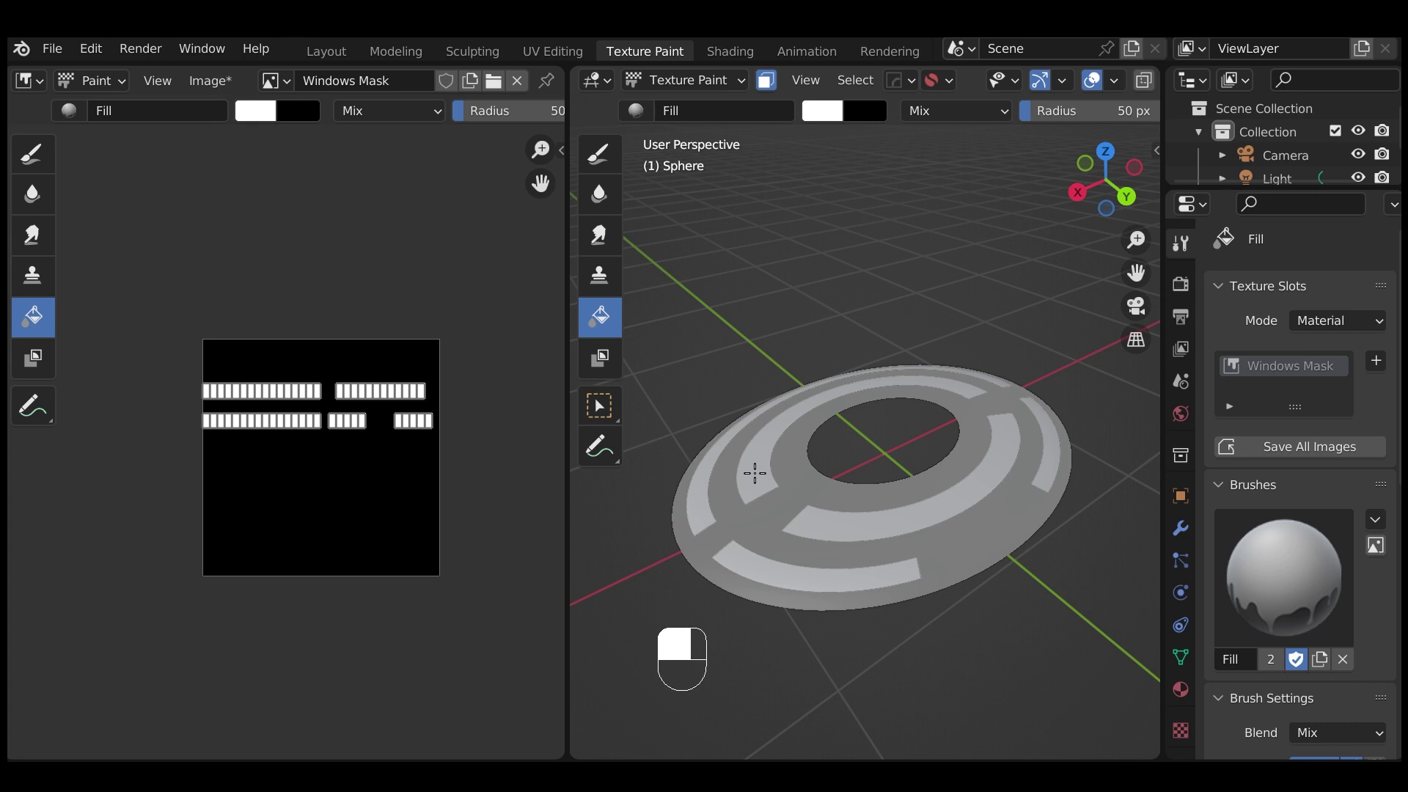
# In the Shading workspace, set the hull material's Window Round Corners to 0.490.
pyautogui.click(729, 45)
pyautogui.moveTo(695, 328); pyautogui.dragTo(616, 284, button='middle')
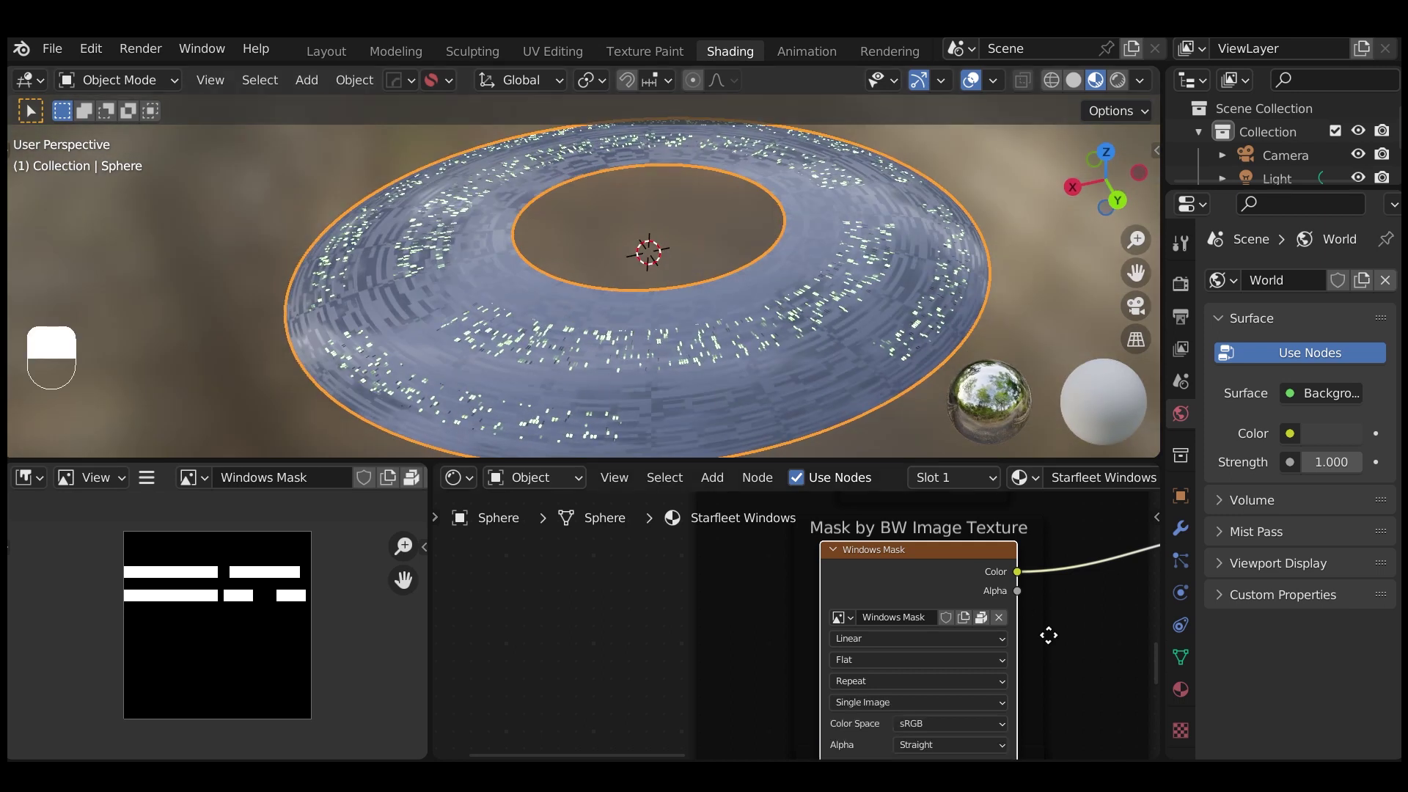
pyautogui.moveTo(1048, 636); pyautogui.dragTo(678, 572, button='middle')
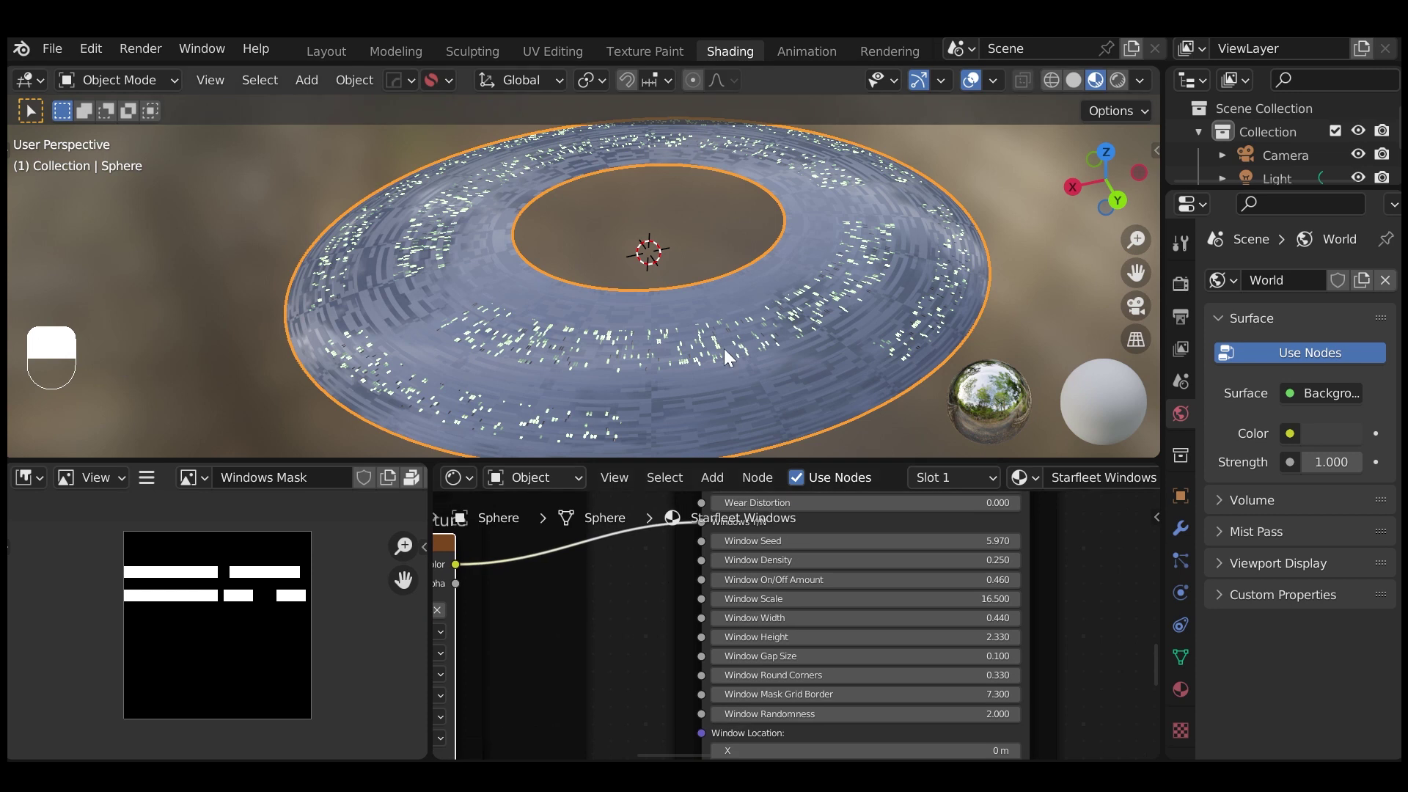
pyautogui.scroll(5, 719, 367)
pyautogui.keyDown('shift'); pyautogui.moveTo(732, 346); pyautogui.dragTo(663, 188, button='middle'); pyautogui.keyUp('shift')
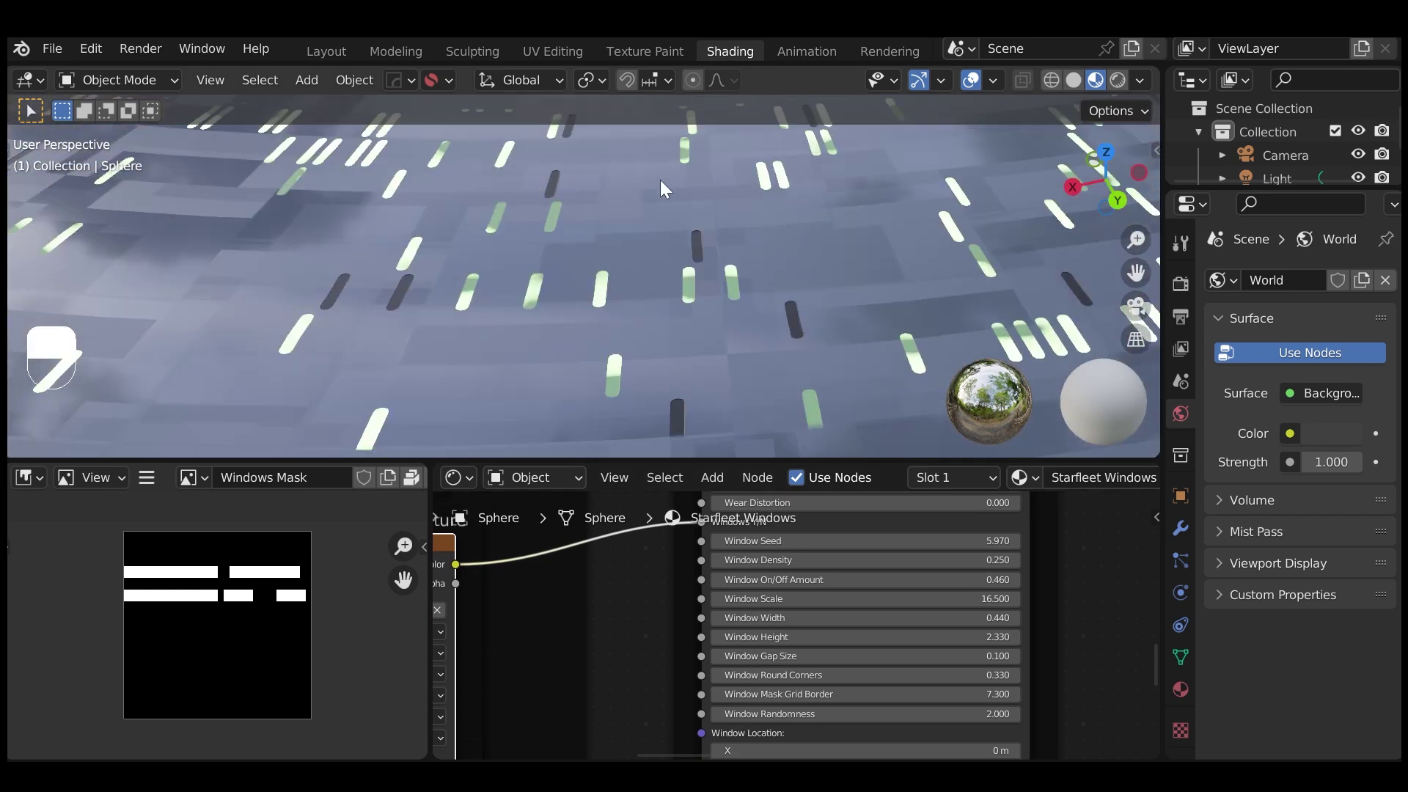
pyautogui.keyDown('shift'); pyautogui.moveTo(843, 675); pyautogui.dragTo(902, 675); pyautogui.keyUp('shift')
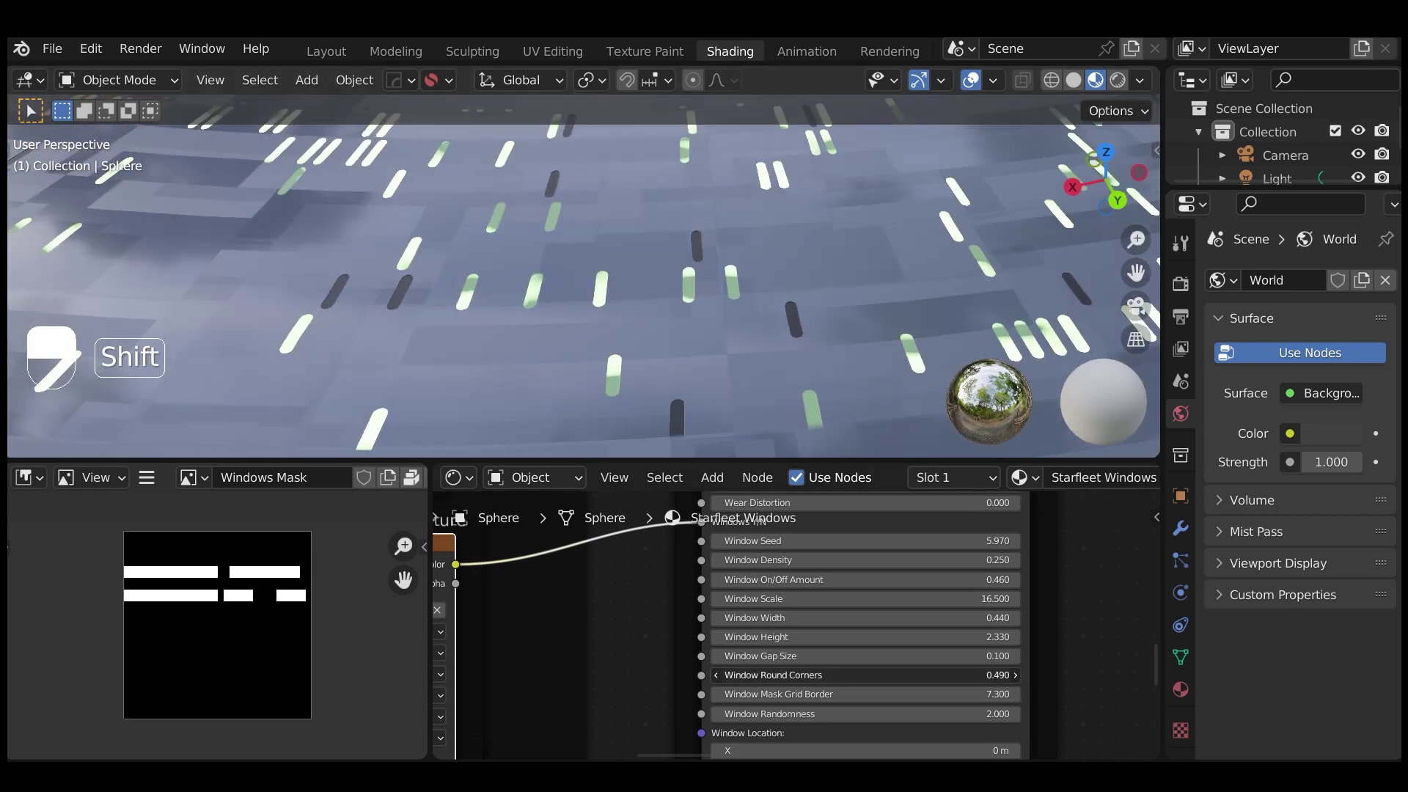
# Try different Window Width and Window Height values on the hull material, and undo the changes.
pyautogui.keyDown('shift'); pyautogui.moveTo(769, 618); pyautogui.dragTo(829, 636); pyautogui.keyUp('shift')
pyautogui.hotkey('ctrl', 'z')
pyautogui.hotkey('ctrl', 'z')
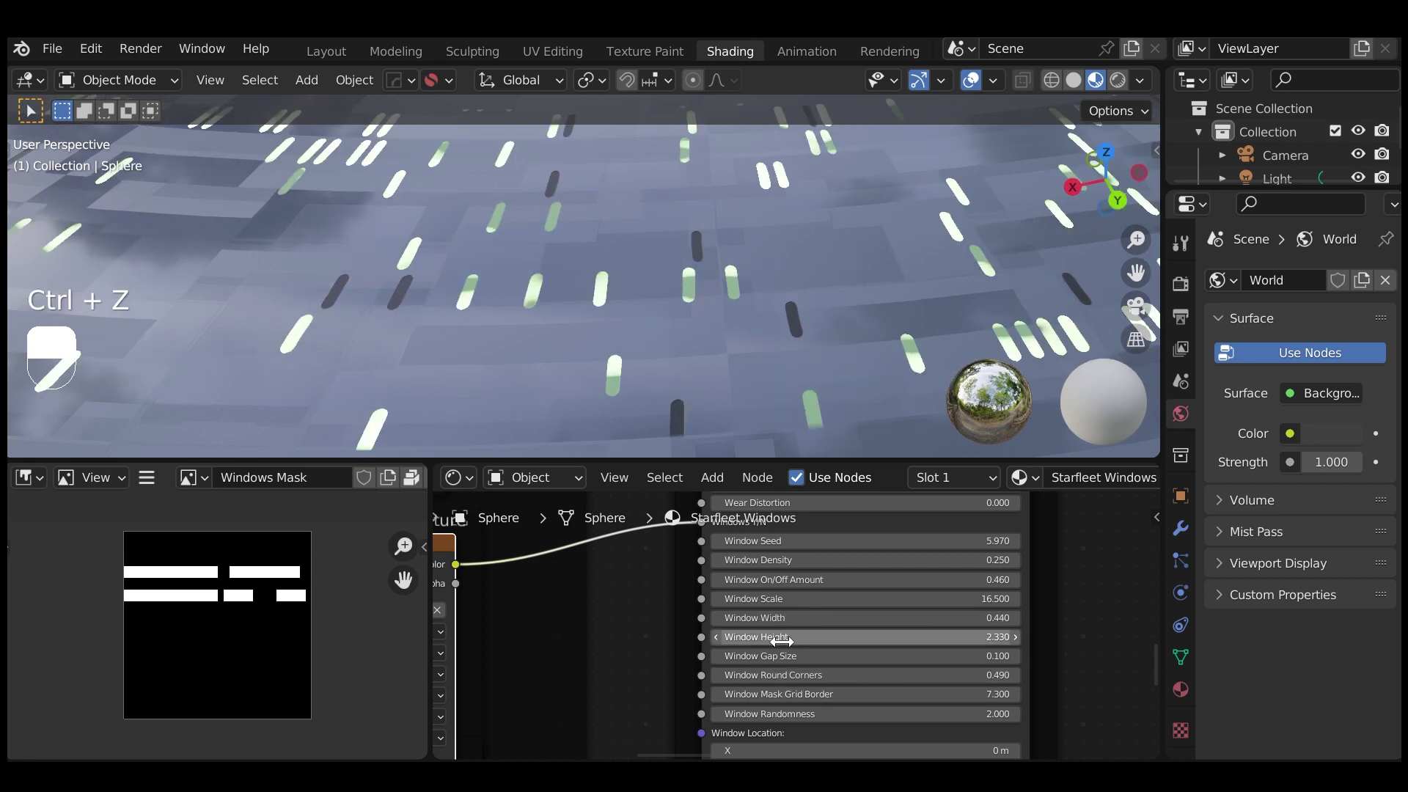
# Set the hull material's Window On/Off Amount to 0.270.
pyautogui.moveTo(777, 580)
pyautogui.keyDown('shift'); pyautogui.mouseDown()
pyautogui.moveTo(734, 579)
pyautogui.moveTo(792, 579)
pyautogui.mouseUp(); pyautogui.keyUp('shift')
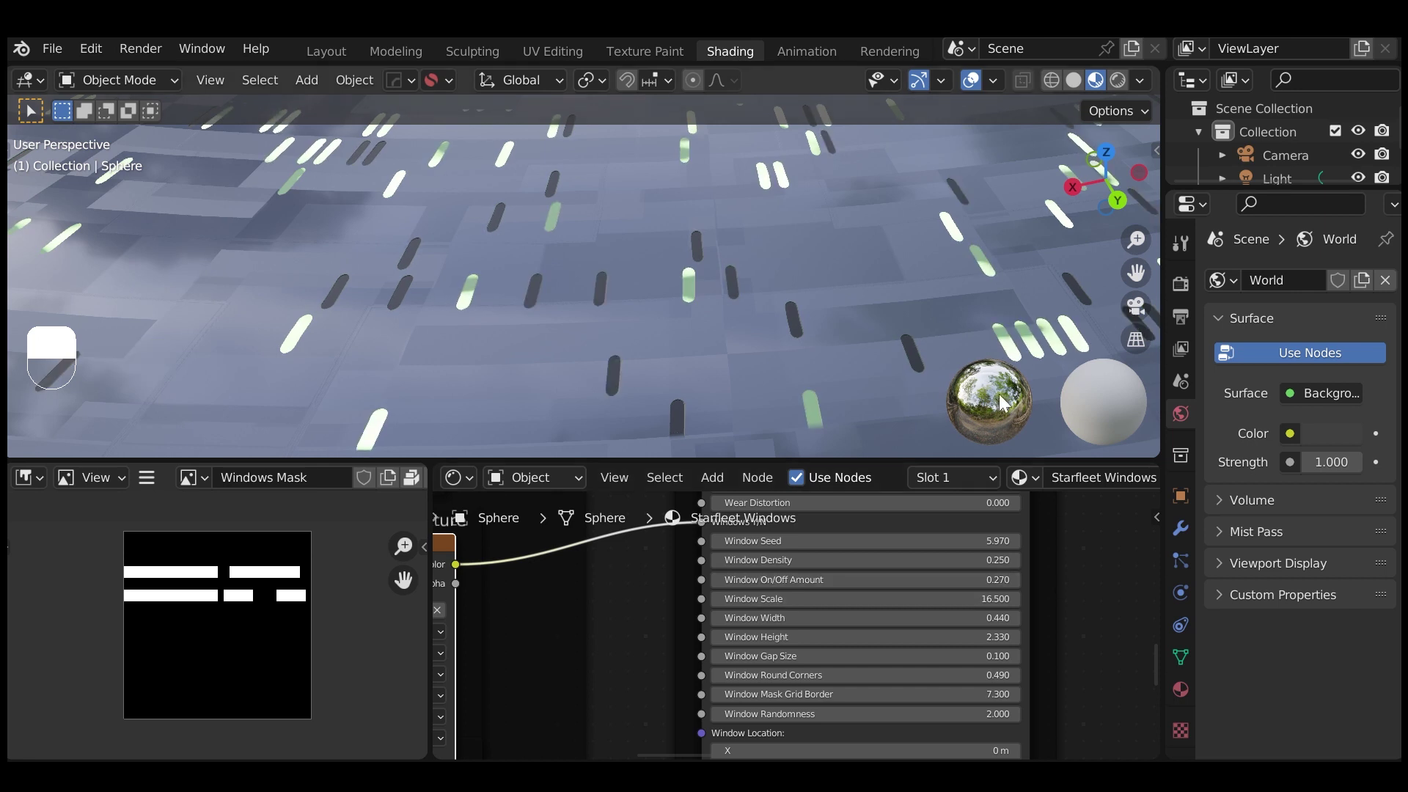
pyautogui.scroll(-10, 828, 282)
pyautogui.scroll(-3, 827, 275)
pyautogui.moveTo(774, 288); pyautogui.dragTo(874, 318, button='middle')
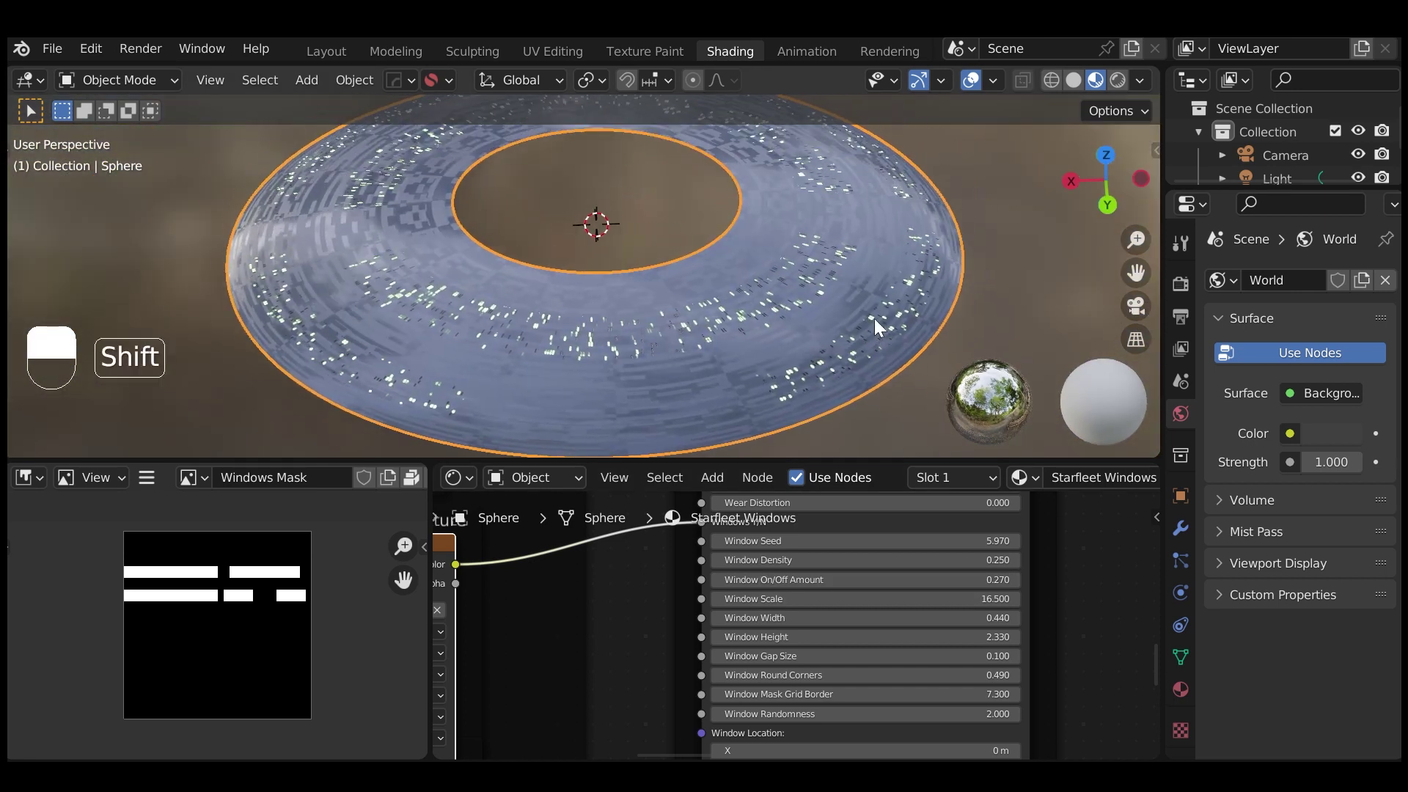
# Enable Bloom in the Eevee render settings and switch the viewport to Rendered shading.
pyautogui.click(1180, 284)
pyautogui.click(1237, 473)
pyautogui.scroll(4, 714, 407)
pyautogui.keyDown('shift'); pyautogui.moveTo(715, 407); pyautogui.dragTo(760, 284, button='middle'); pyautogui.keyUp('shift')
pyautogui.scroll(-6, 838, 298)
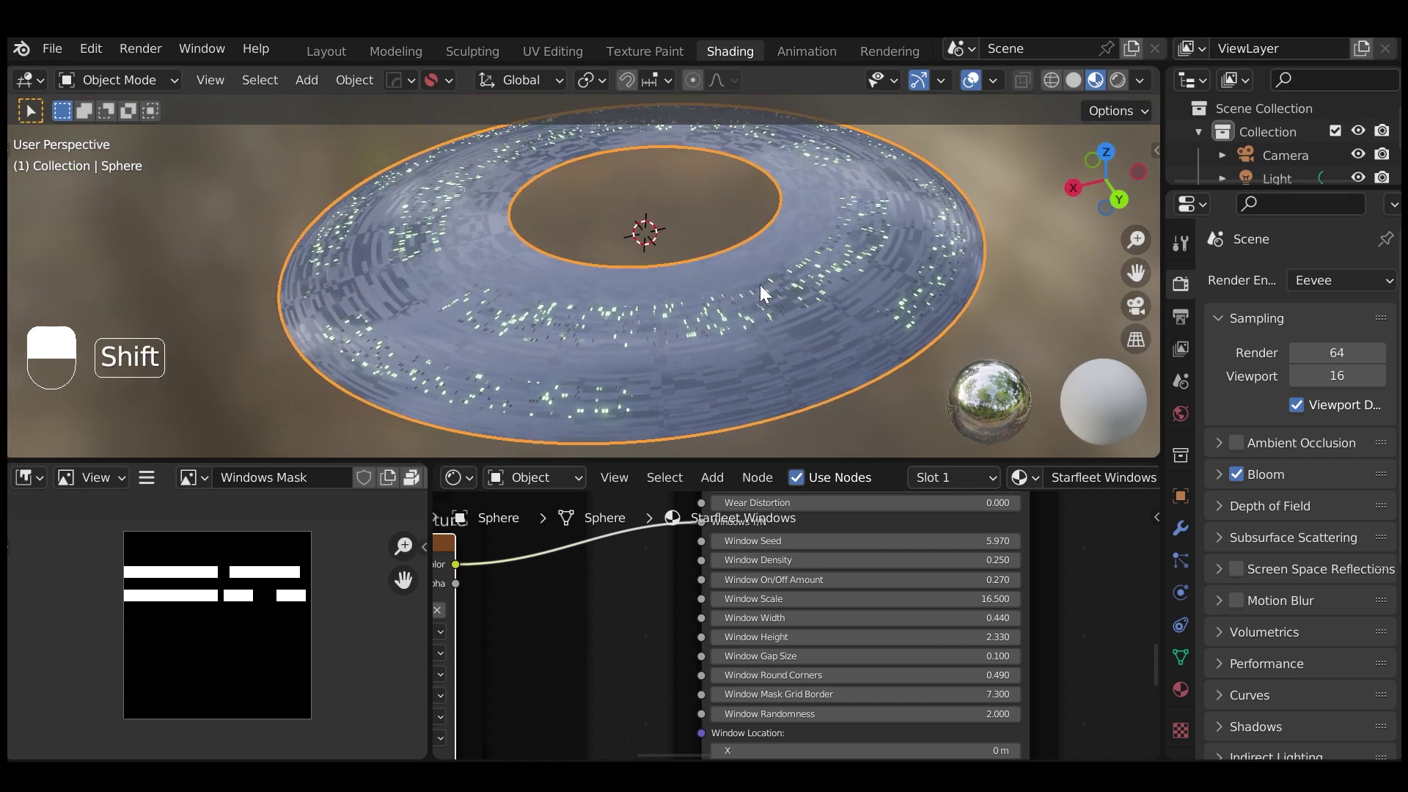
pyautogui.click(1124, 78)
# Switch the shader editor to the World nodes and add an Environment Texture node beside the Background node.
pyautogui.click(528, 477)
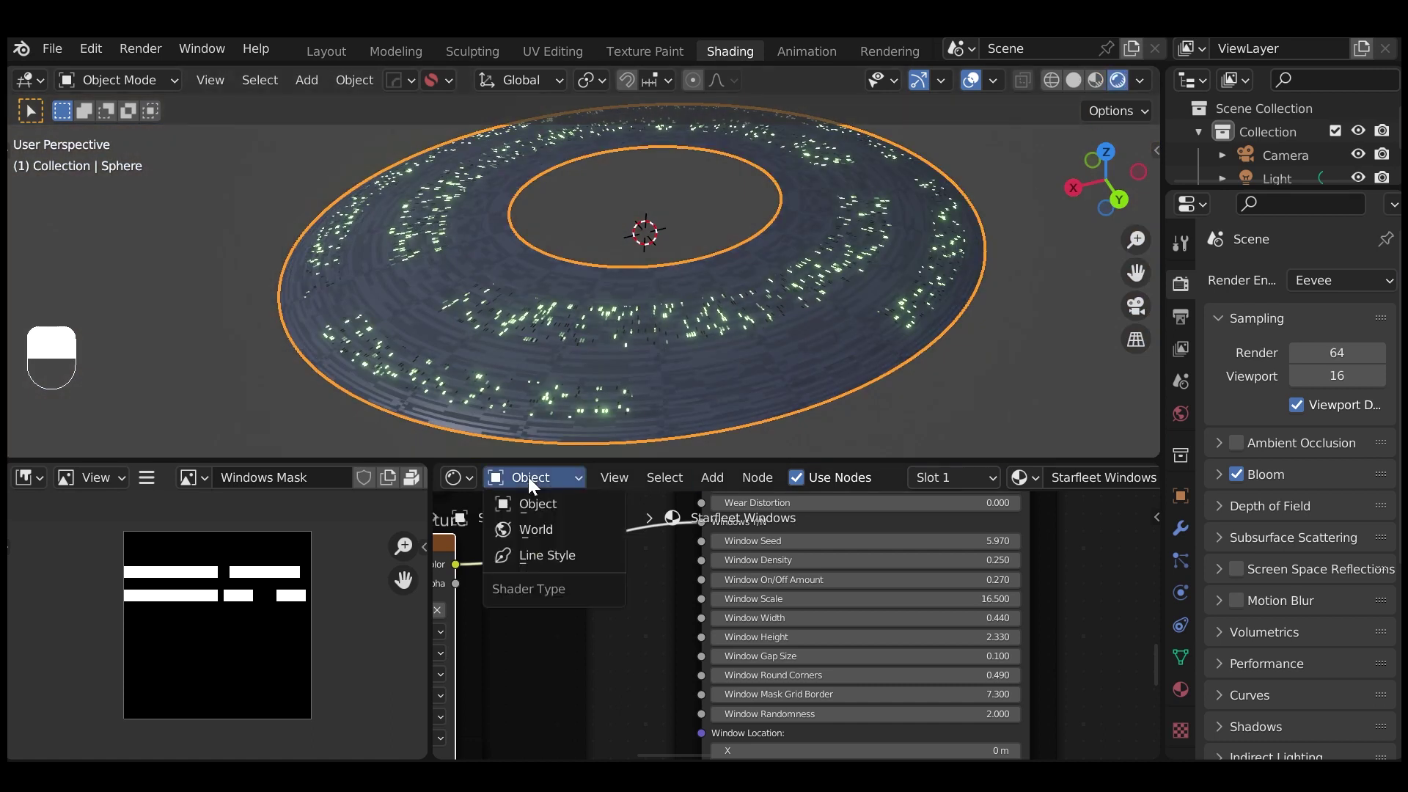
pyautogui.click(536, 530)
pyautogui.press('Home')
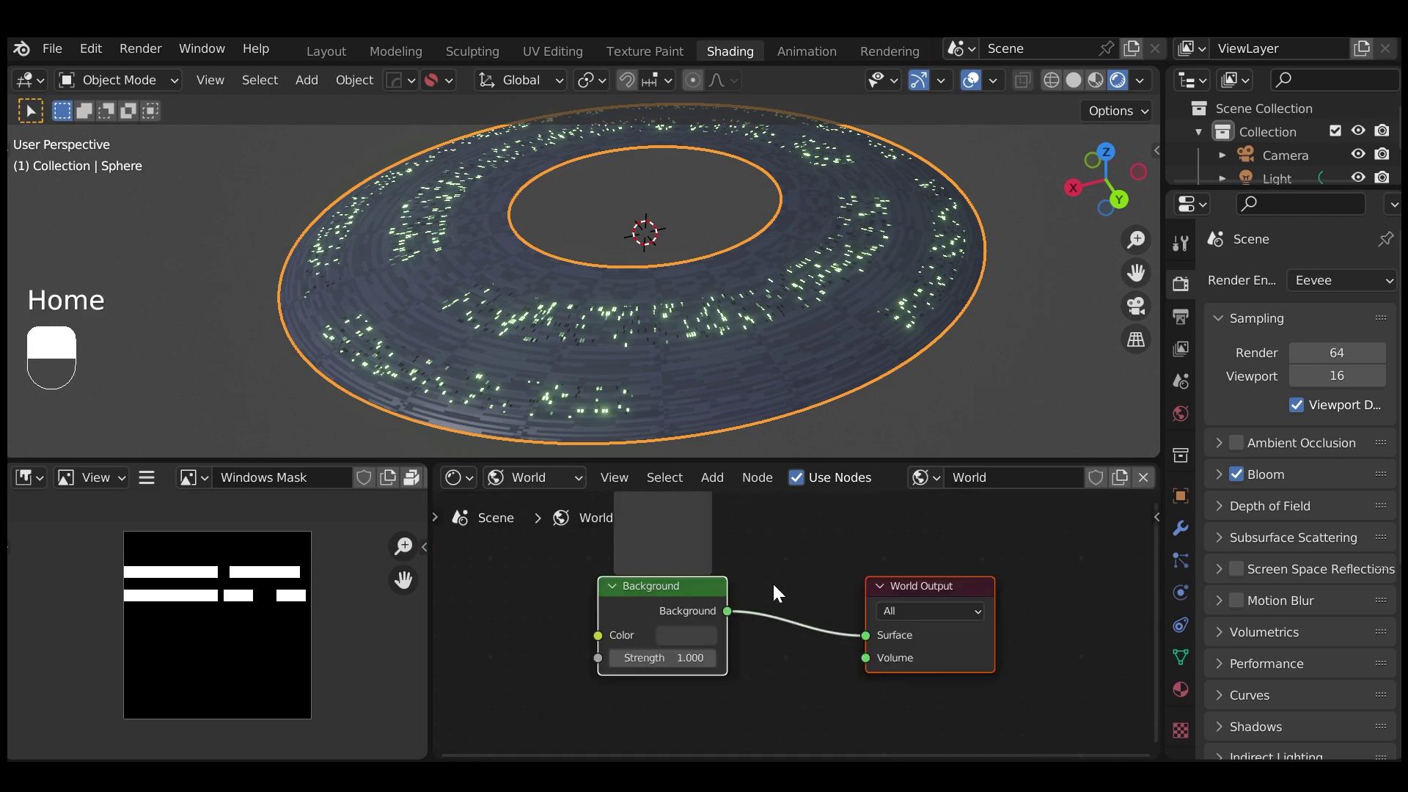
pyautogui.moveTo(569, 591); pyautogui.dragTo(832, 596, button='middle')
pyautogui.hotkey('shift', 'a')
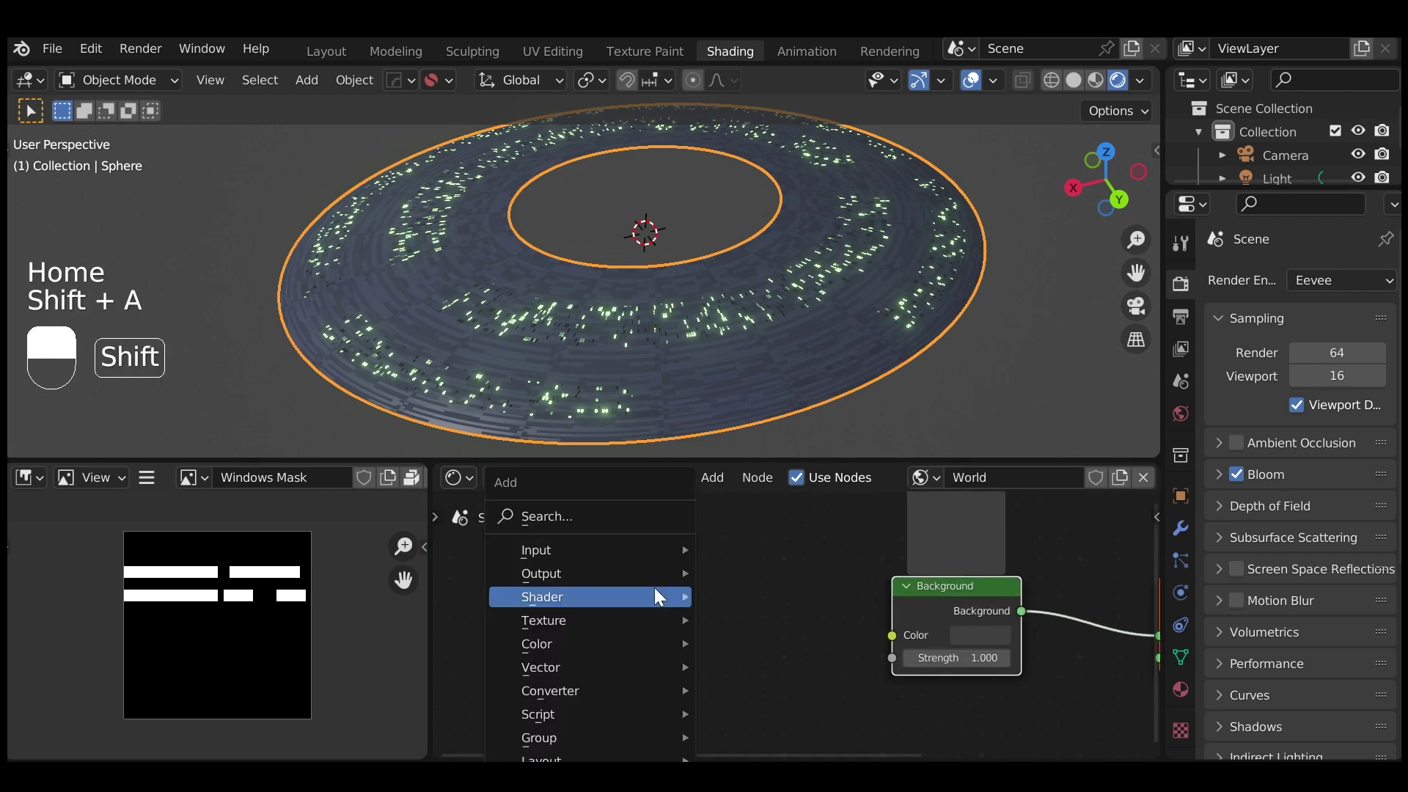
pyautogui.click(583, 520)
pyautogui.write('envi')
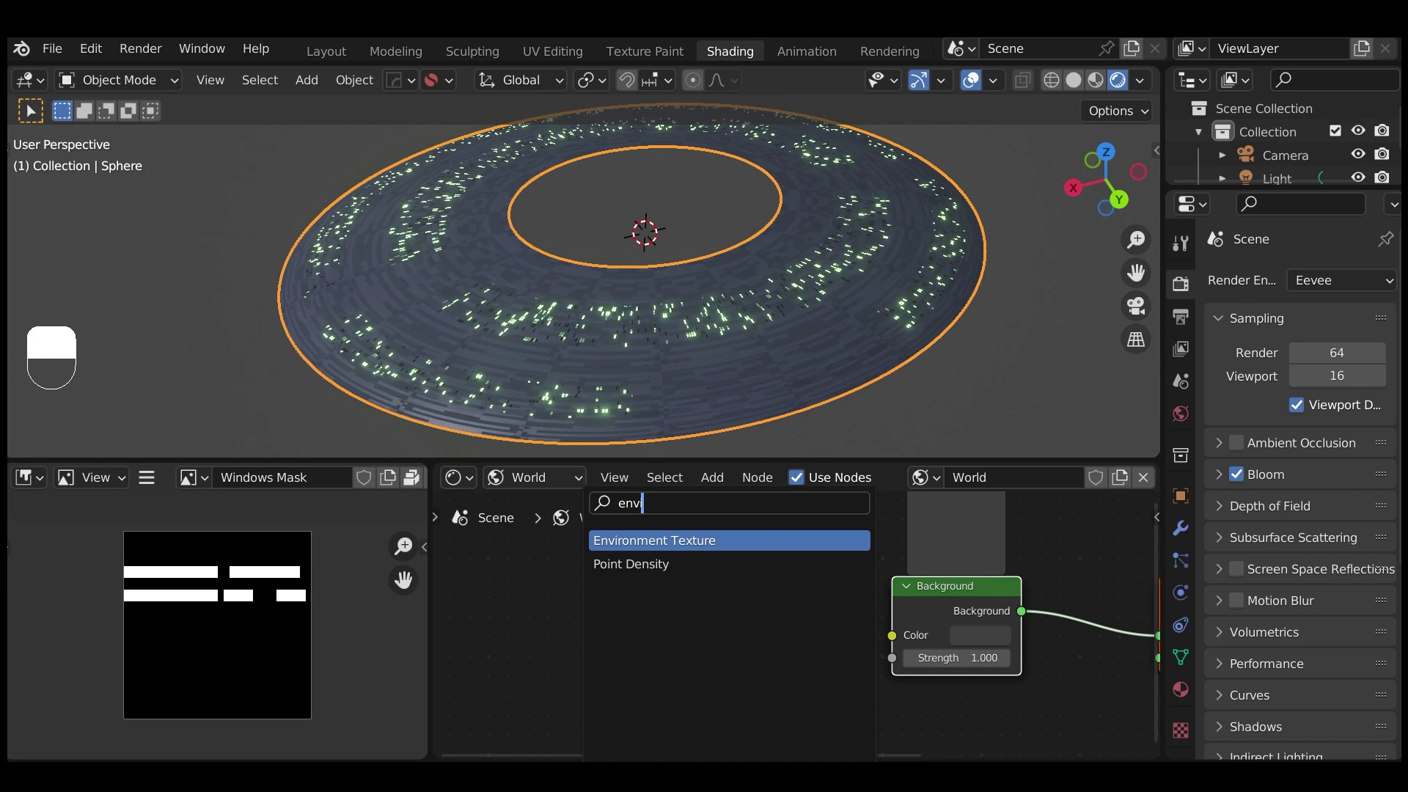
pyautogui.press('Return')
pyautogui.click(614, 570)
# Load spruit_sunrise_4k.hdr from the hdris folder into the Environment Texture node.
pyautogui.click(737, 623)
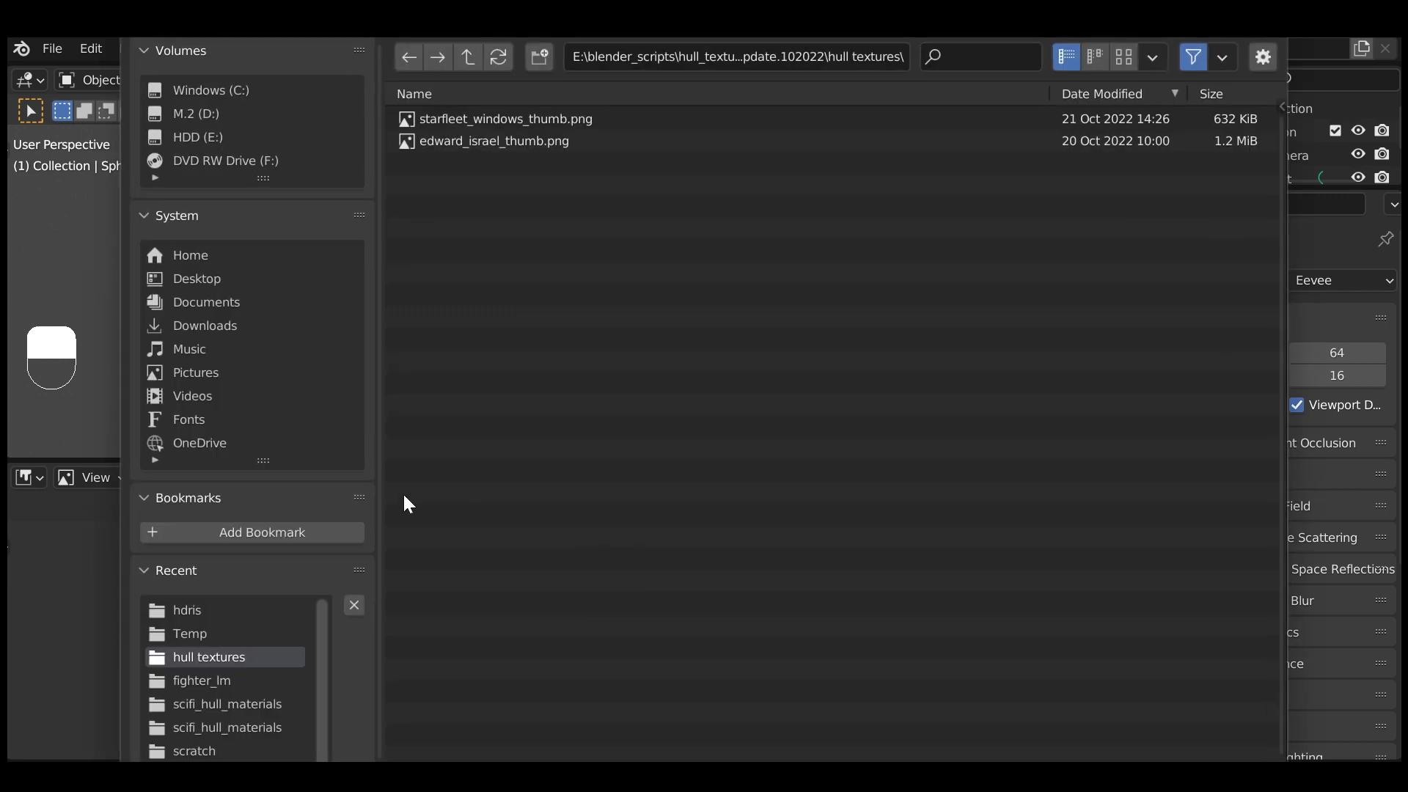
pyautogui.click(187, 611)
pyautogui.doubleClick(477, 331)
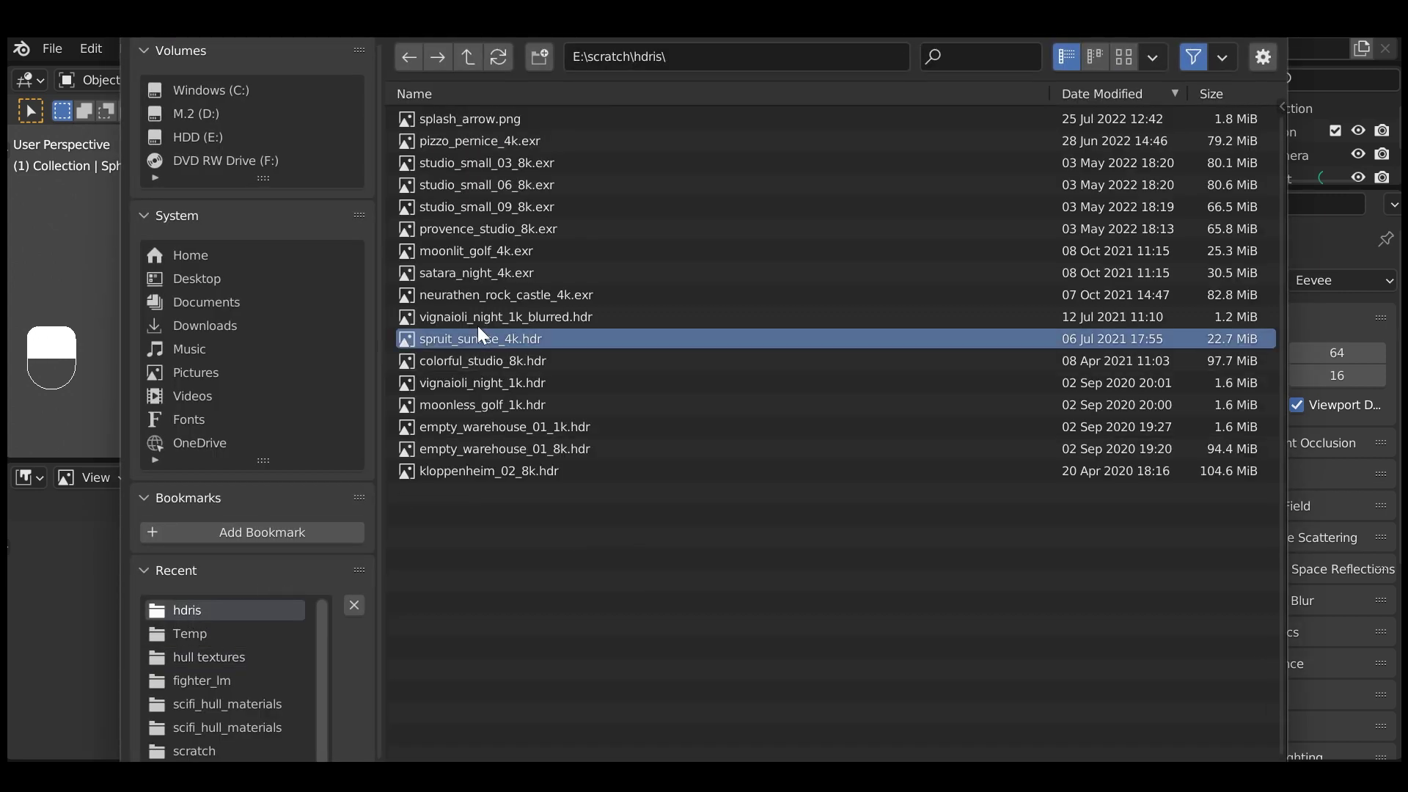
# Connect the Environment Texture's color to the Background color through an inserted Mix node whose Color2 is set to black.
pyautogui.moveTo(789, 591); pyautogui.dragTo(901, 637)
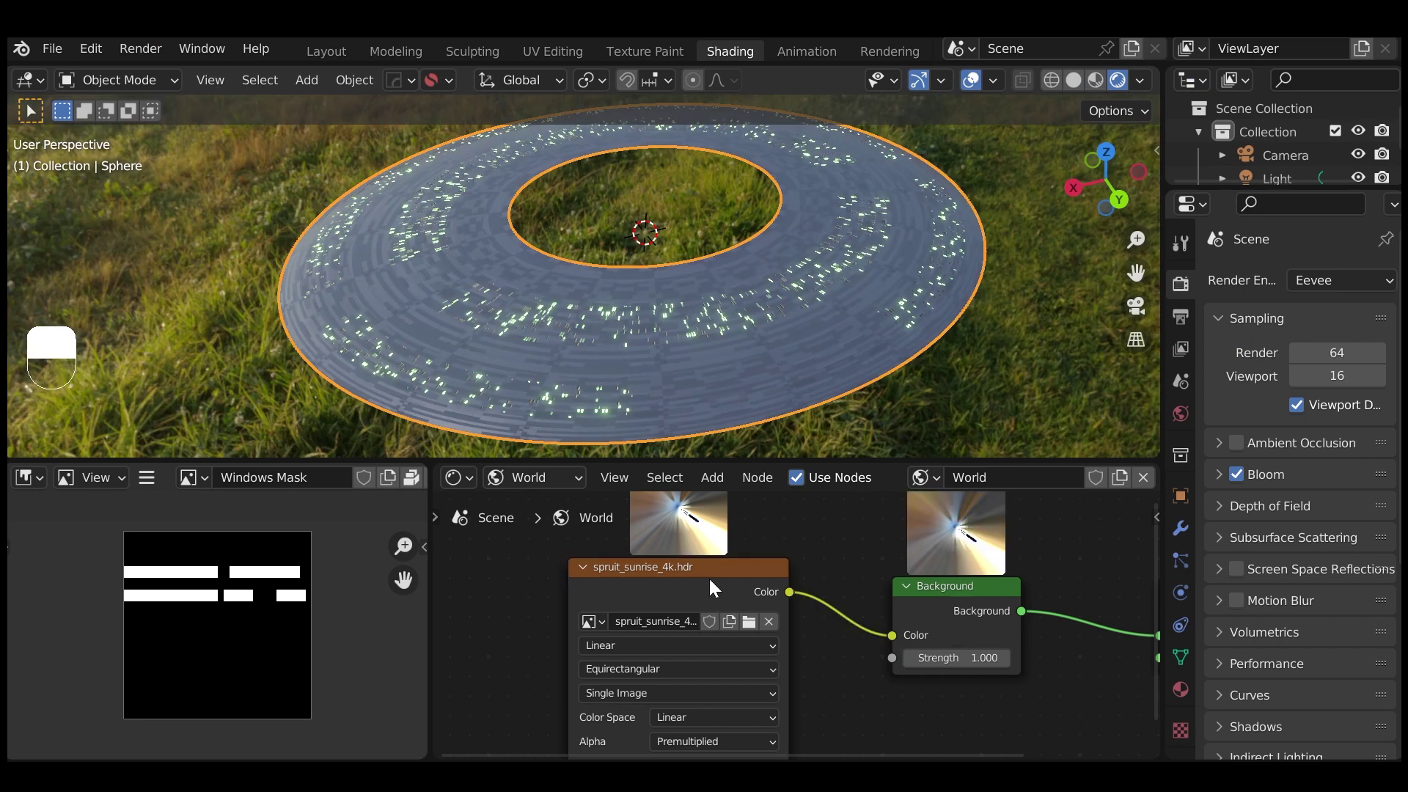
pyautogui.moveTo(708, 576); pyautogui.dragTo(613, 612)
pyautogui.hotkey('shift', 'a')
pyautogui.click(766, 519)
pyautogui.write('mix')
pyautogui.press('Return')
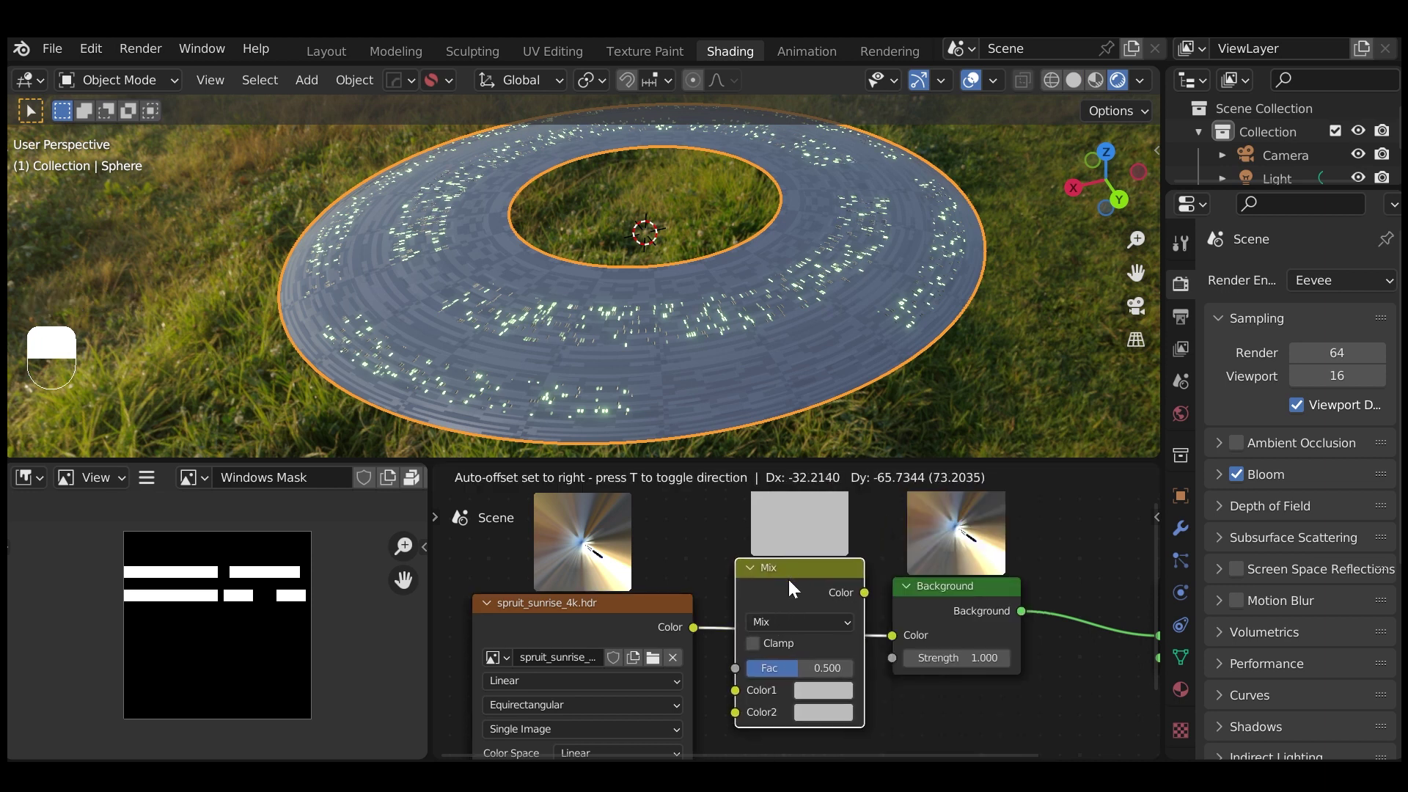
pyautogui.click(789, 580)
pyautogui.click(861, 716)
pyautogui.moveTo(988, 530); pyautogui.dragTo(990, 568)
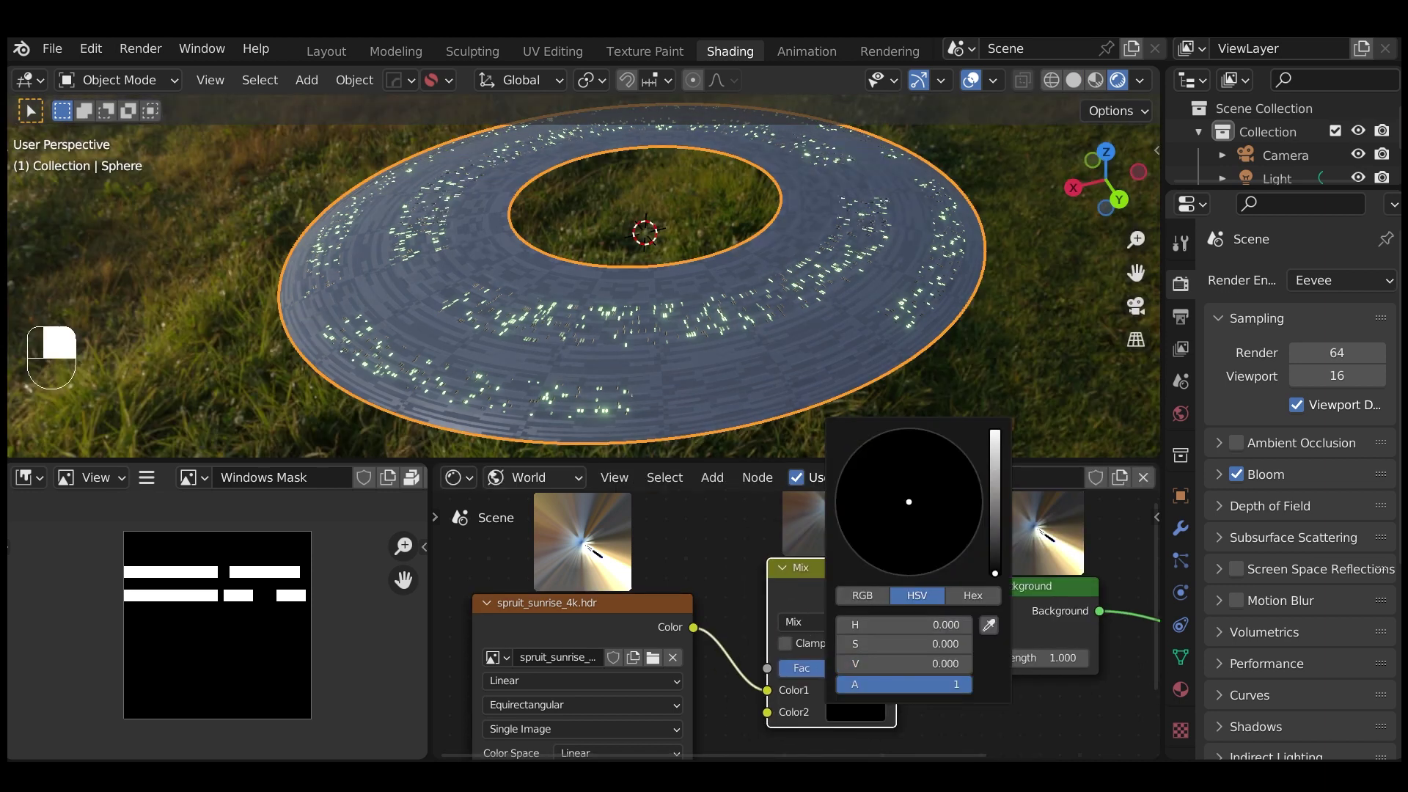
# Add a Light Path node beside the Environment Texture and connect its Is Camera Ray output to the Mix node's Fac.
pyautogui.hotkey('shift', 'a')
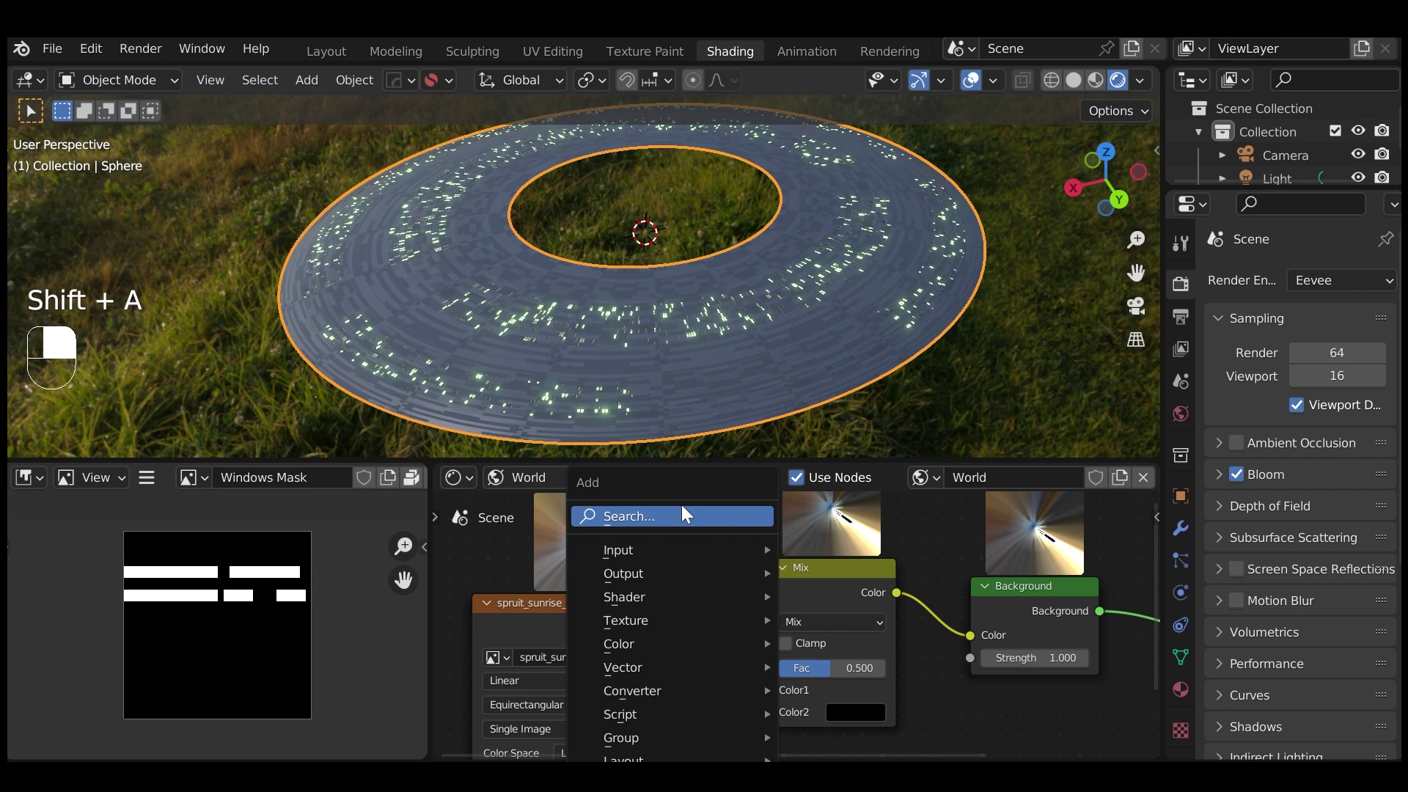
pyautogui.click(680, 507)
pyautogui.write('light')
pyautogui.press('Return')
pyautogui.click(667, 568)
pyautogui.scroll(-2, 709, 557)
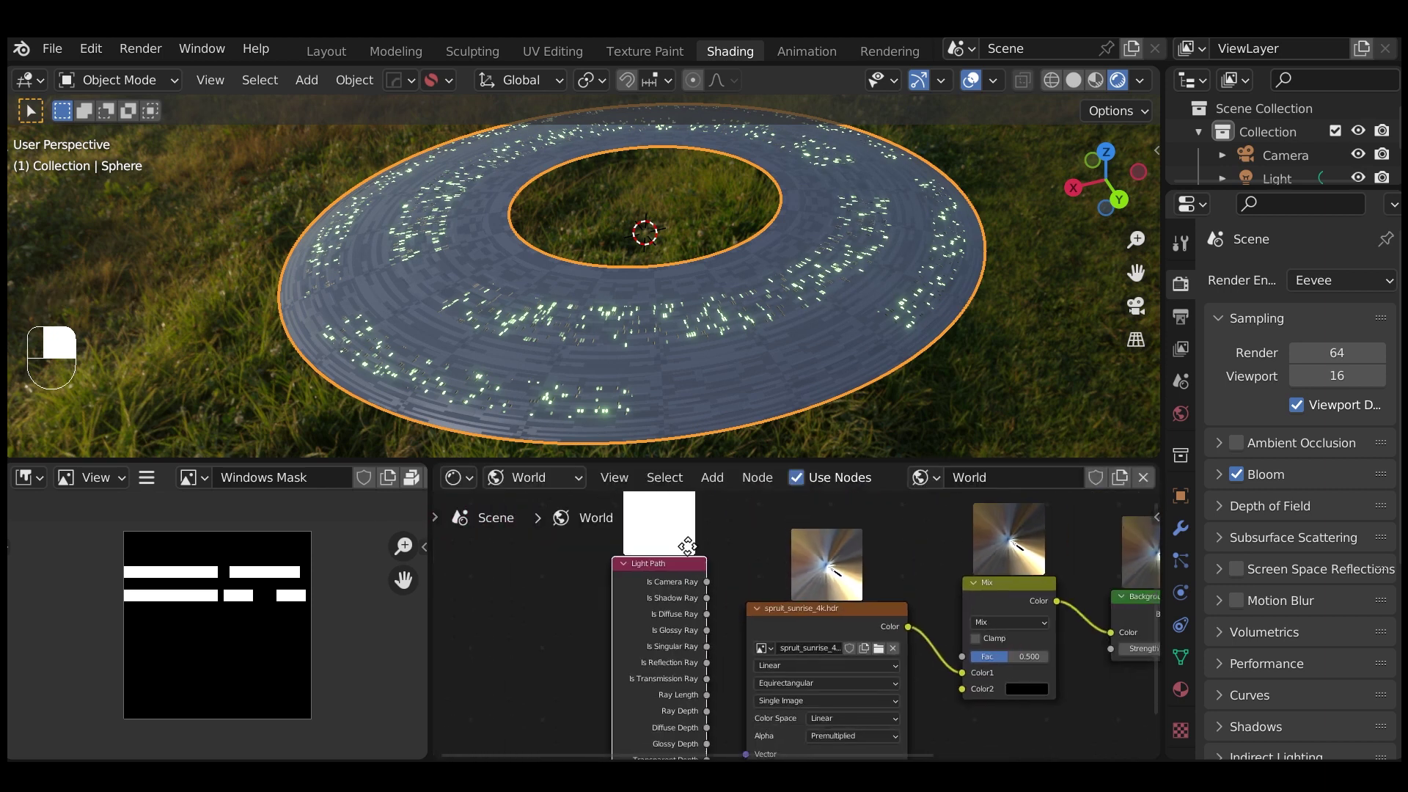
pyautogui.moveTo(579, 549); pyautogui.dragTo(843, 622)
pyautogui.moveTo(797, 266); pyautogui.dragTo(685, 259, button='middle')
pyautogui.scroll(5, 591, 279)
pyautogui.scroll(-2, 701, 252)
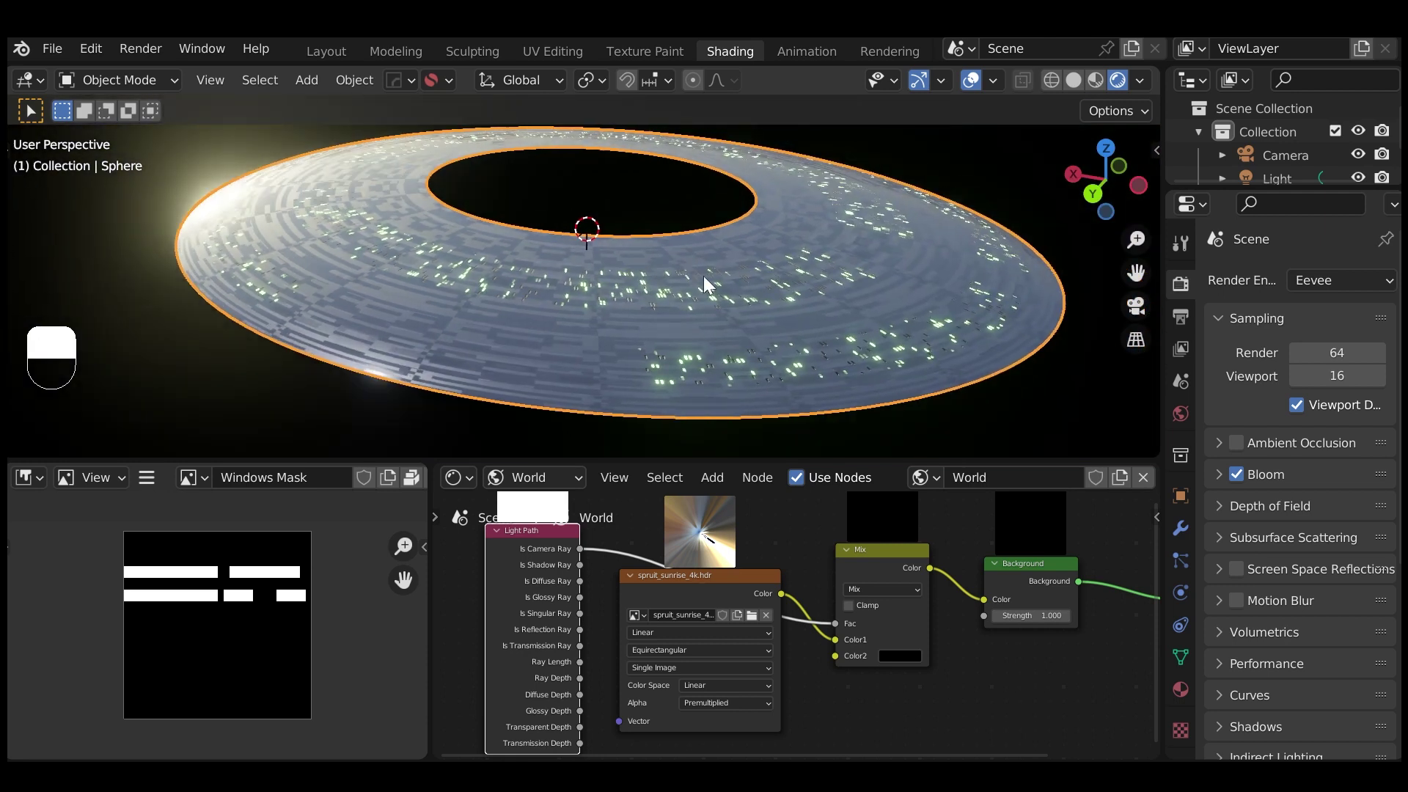
pyautogui.moveTo(718, 275); pyautogui.dragTo(719, 330, button='middle')
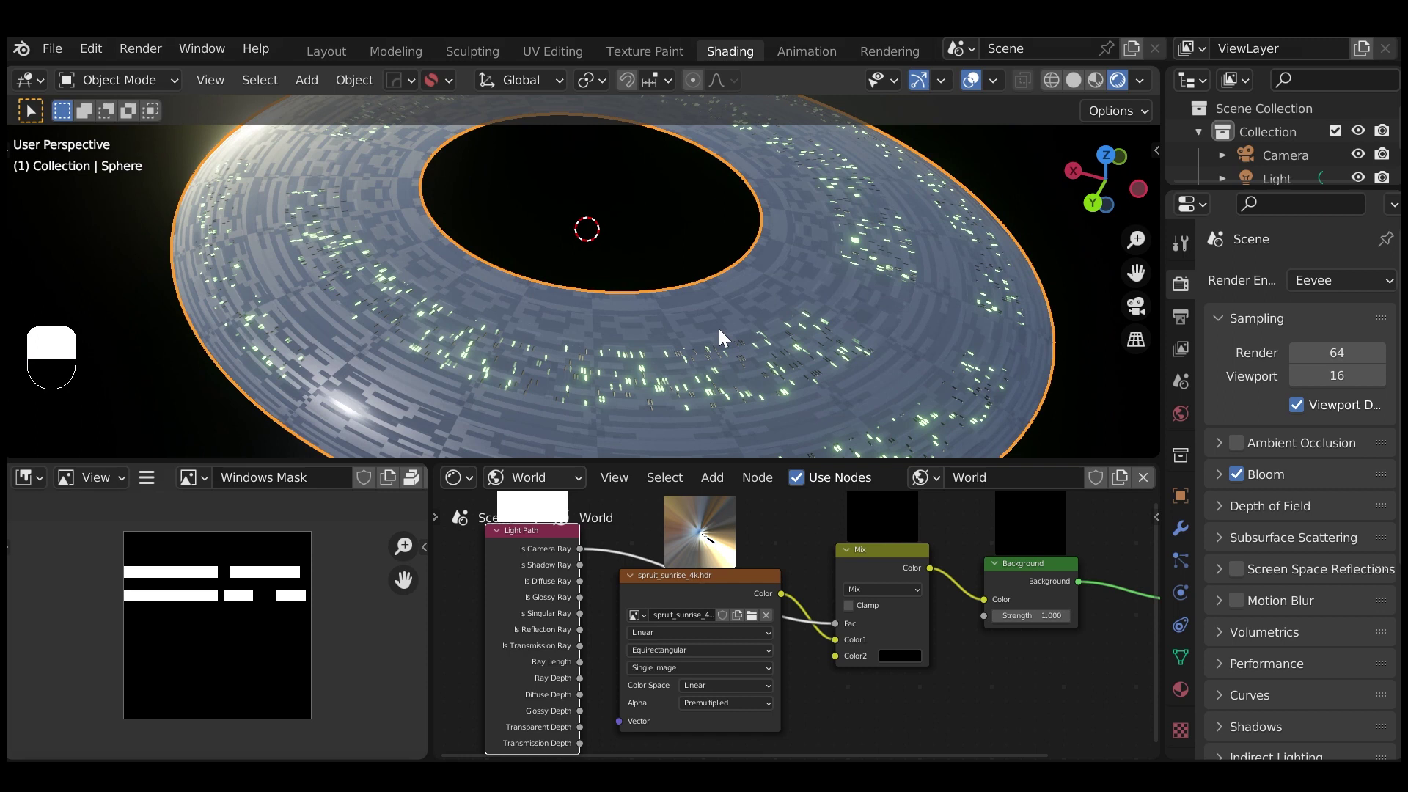